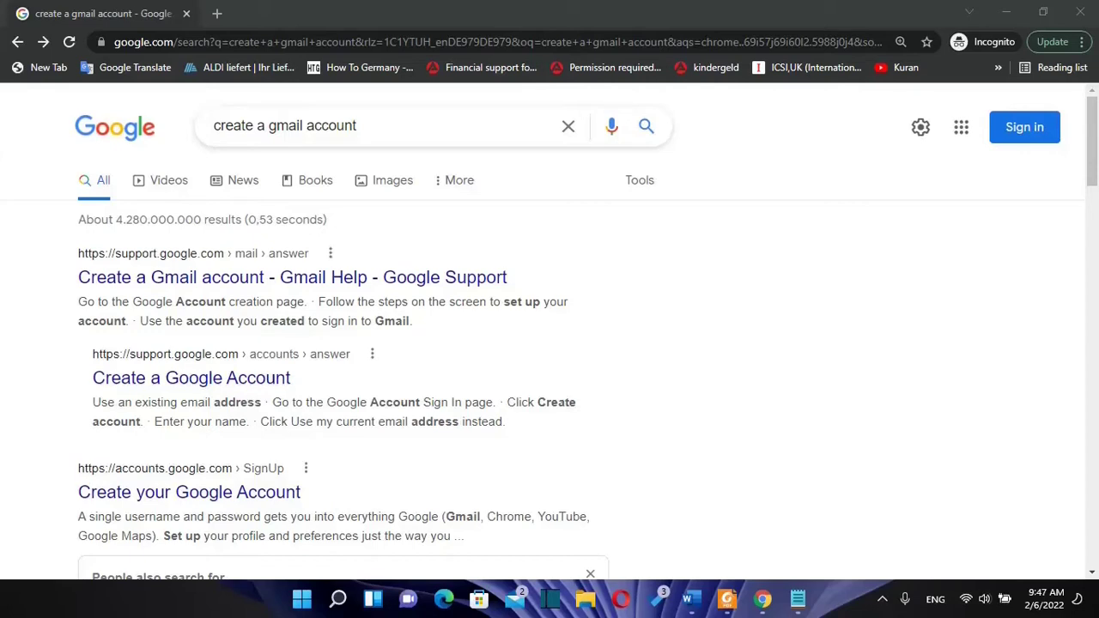
# Step: Browse the Google apps list, then close it
pyautogui.click(960, 126)
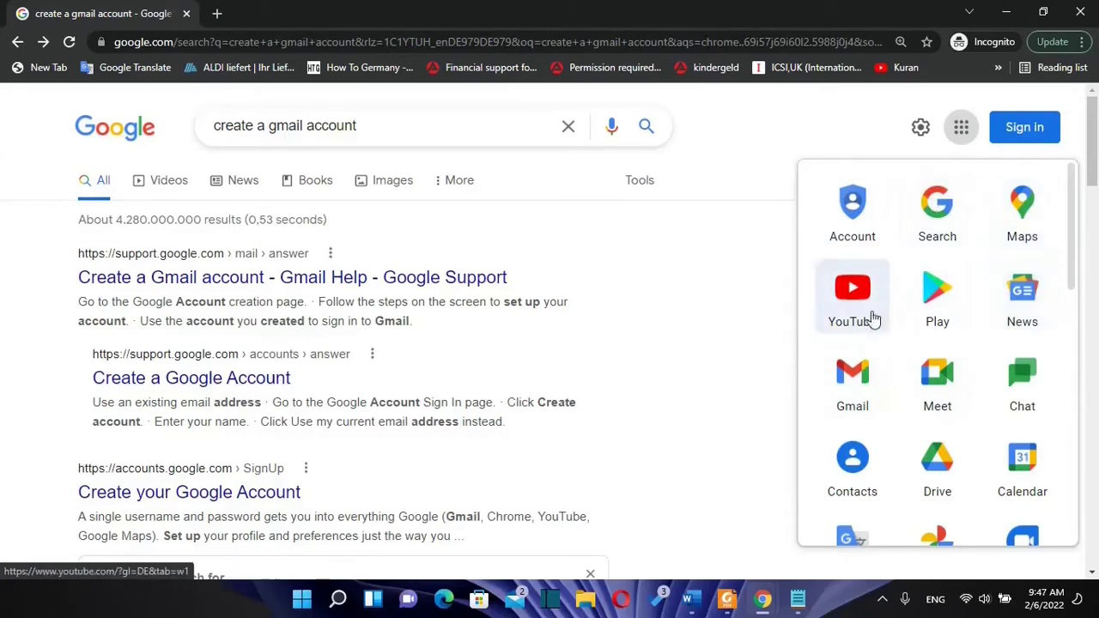
pyautogui.scroll(-2, 987, 380)
pyautogui.scroll(1, 975, 378)
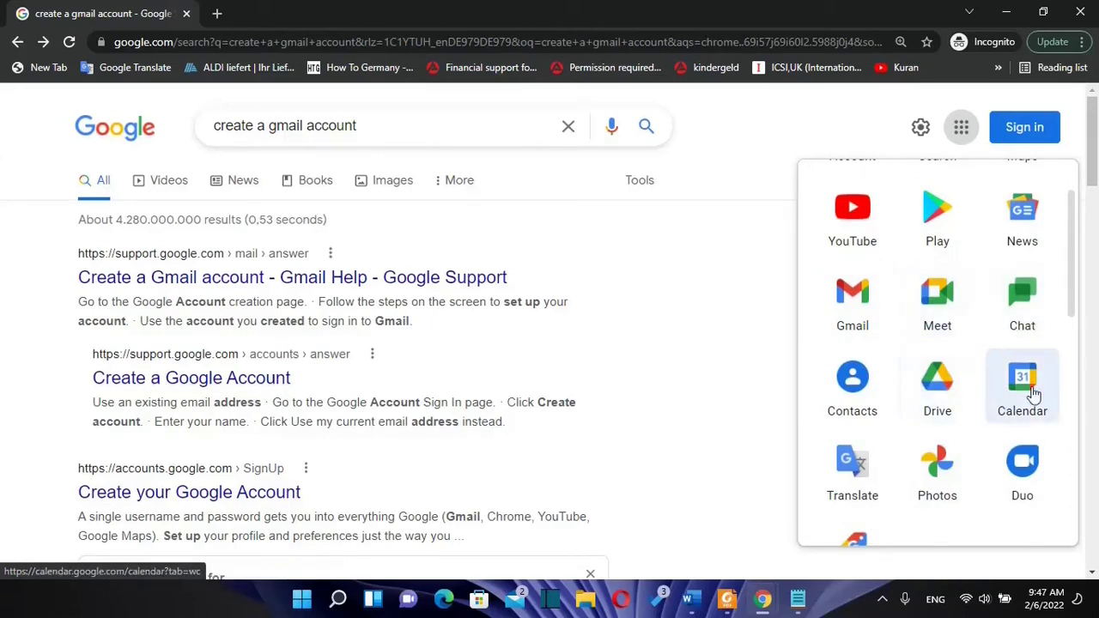
pyautogui.scroll(-1, 971, 421)
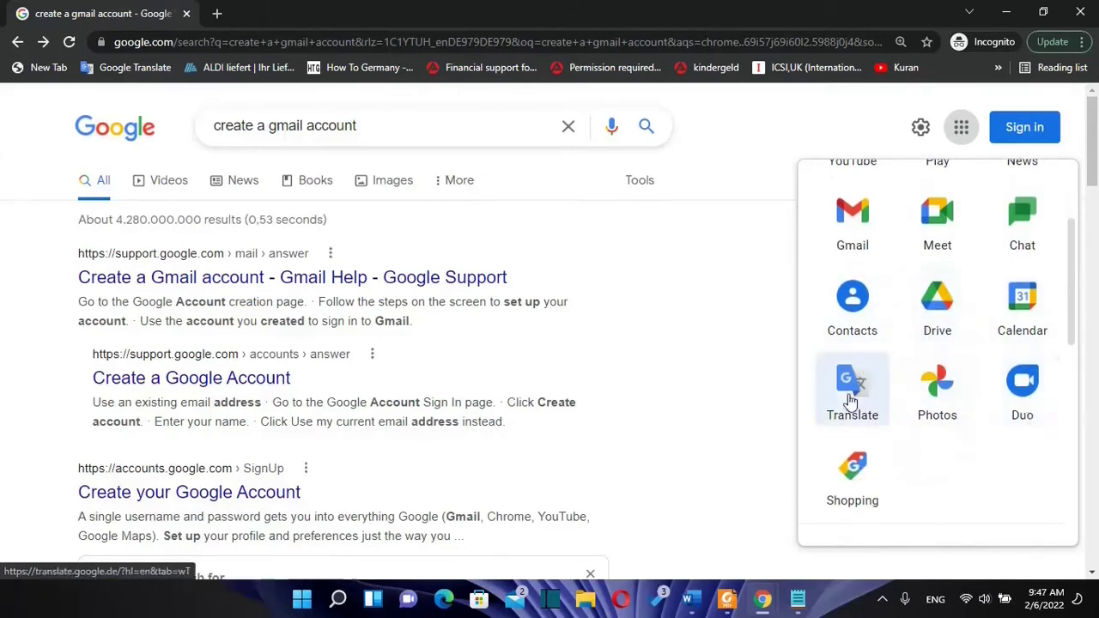
pyautogui.scroll(2, 901, 214)
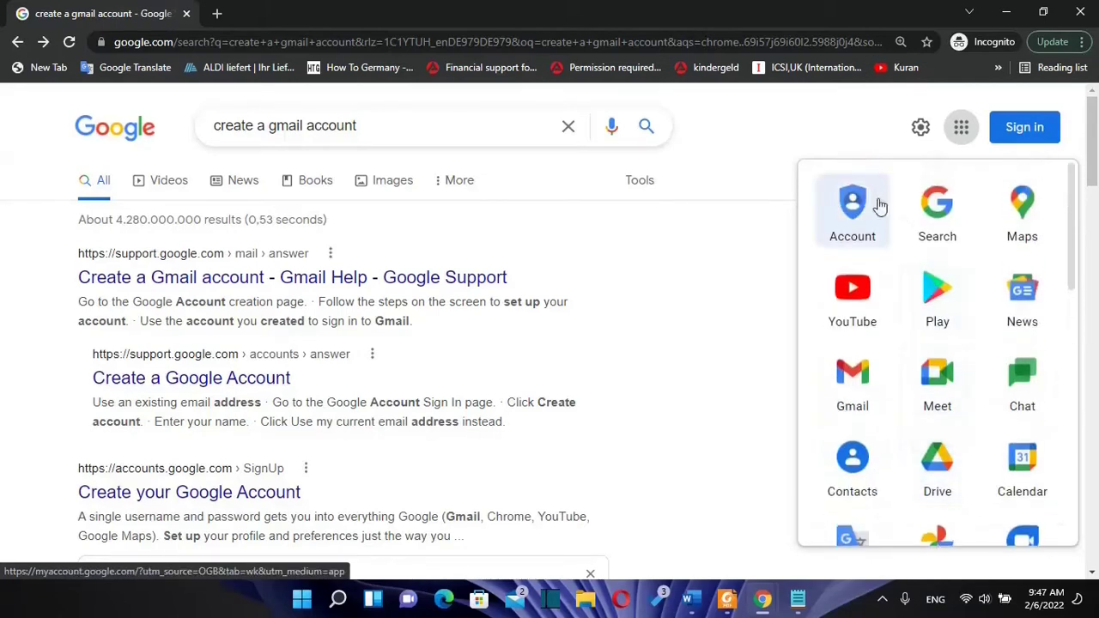
pyautogui.click(962, 129)
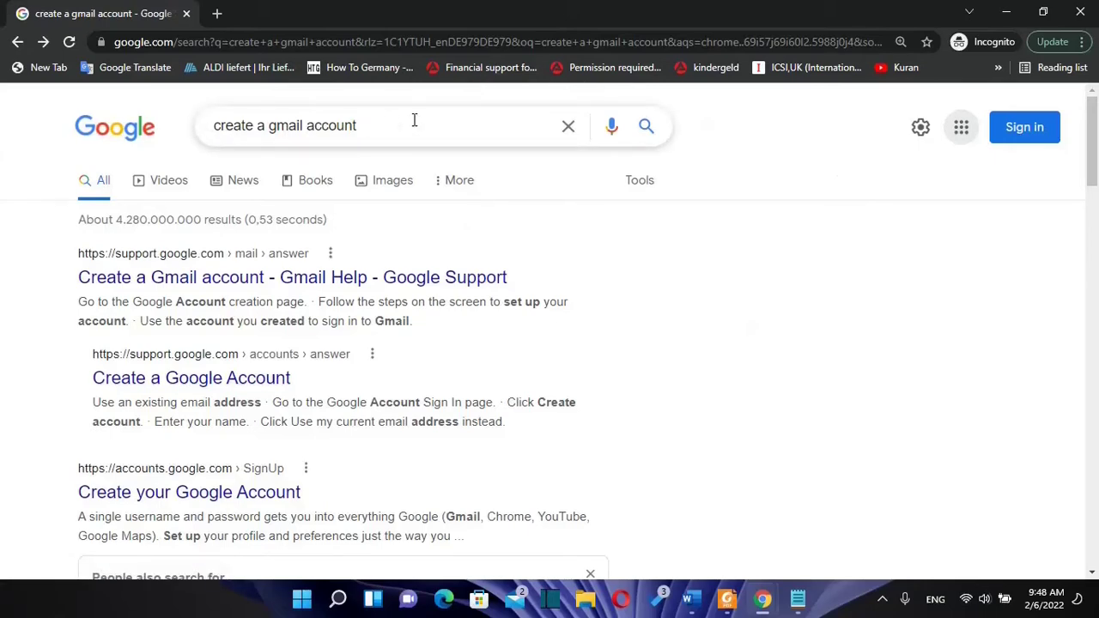
# Step: Open the 'Create your Google Account' result in a new tab, then return to the search results
pyautogui.scroll(-2, 545, 304)
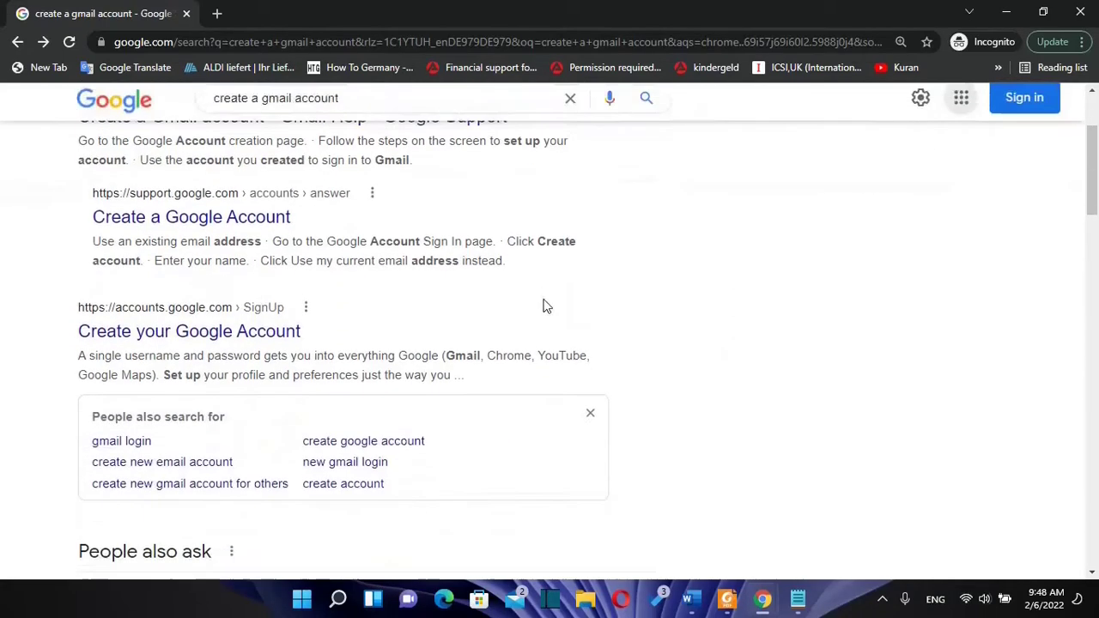
pyautogui.rightClick(146, 341)
pyautogui.click(184, 350)
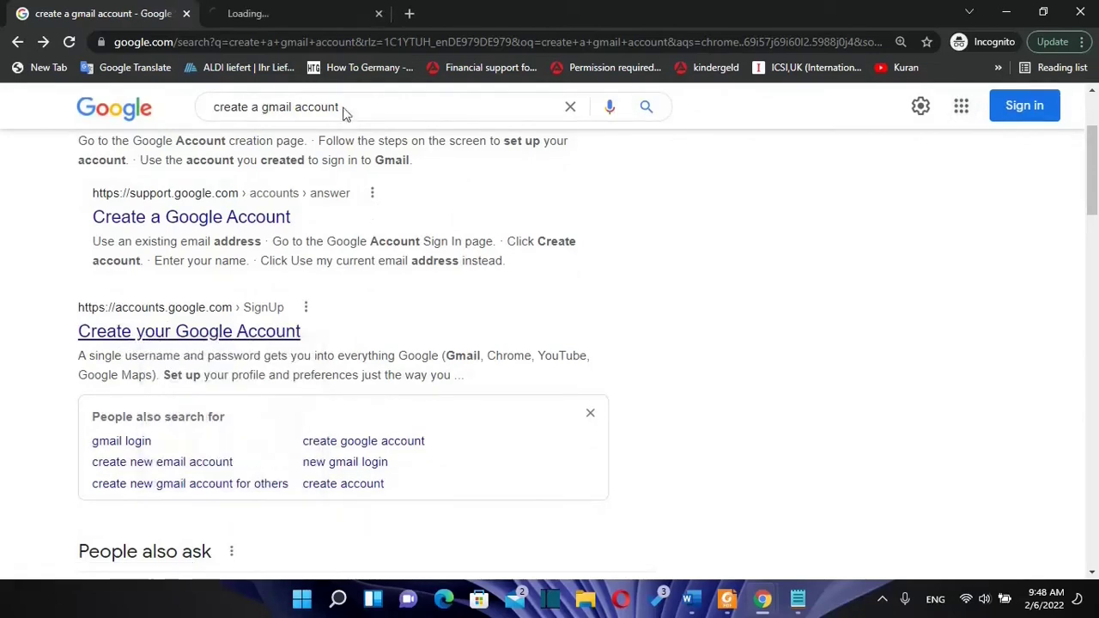
pyautogui.click(283, 13)
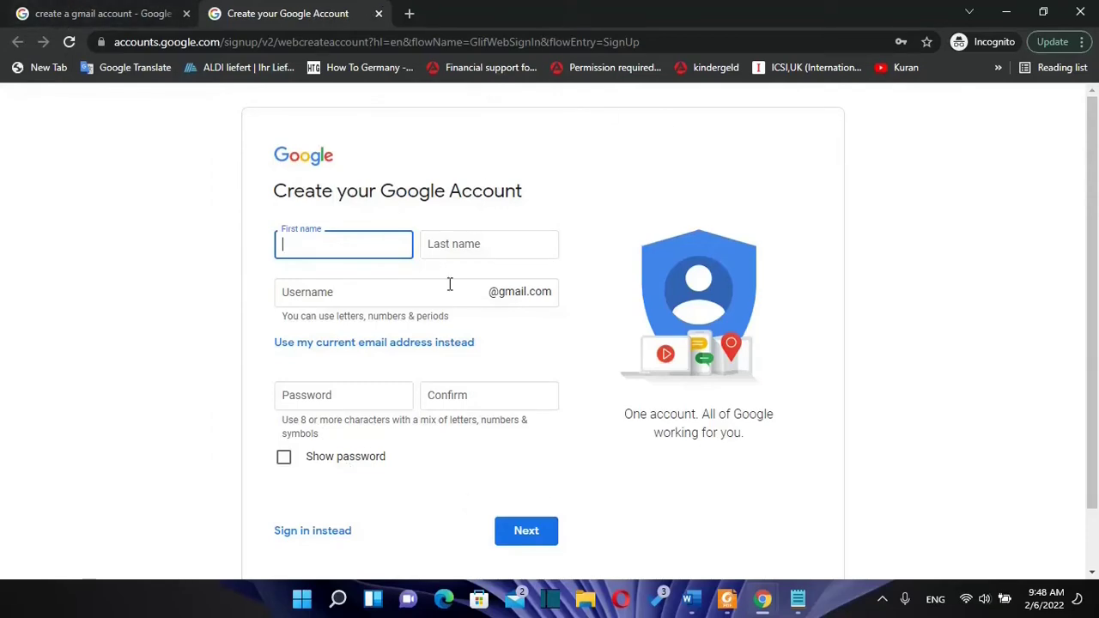
pyautogui.click(135, 12)
# Step: From the Google sign-in page, choose Create account for personal use (For myself)
pyautogui.scroll(2, 662, 201)
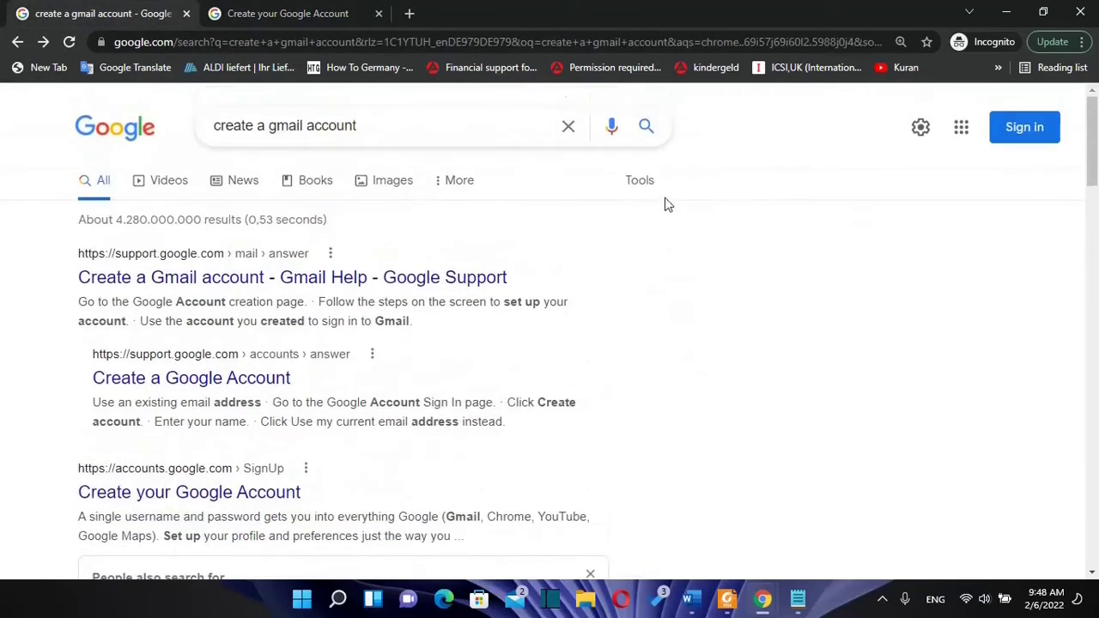
pyautogui.click(1033, 136)
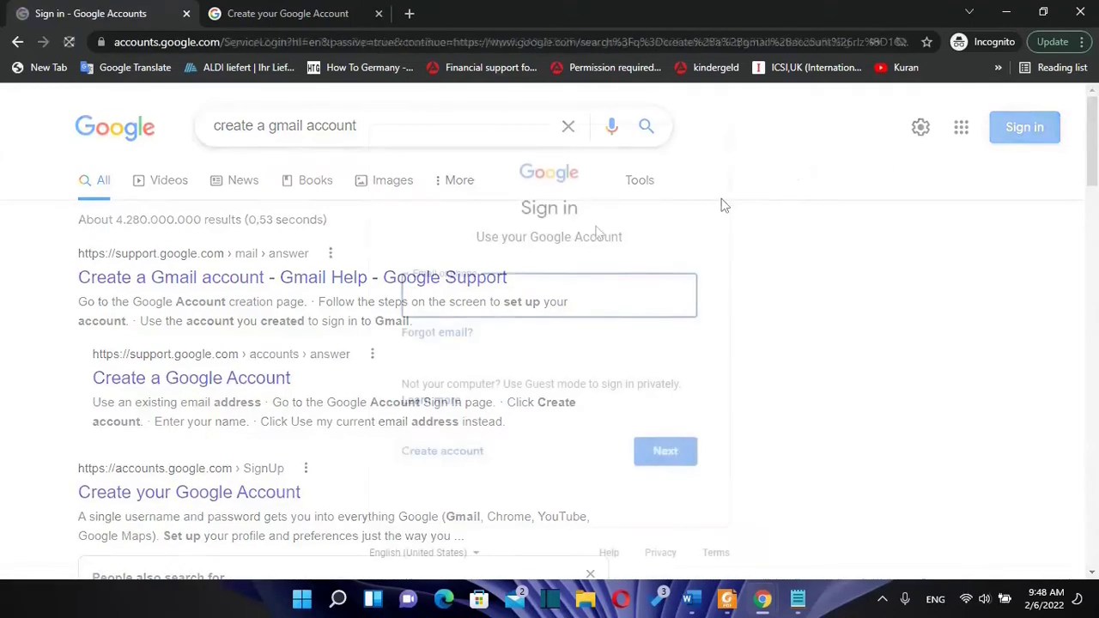
pyautogui.click(440, 466)
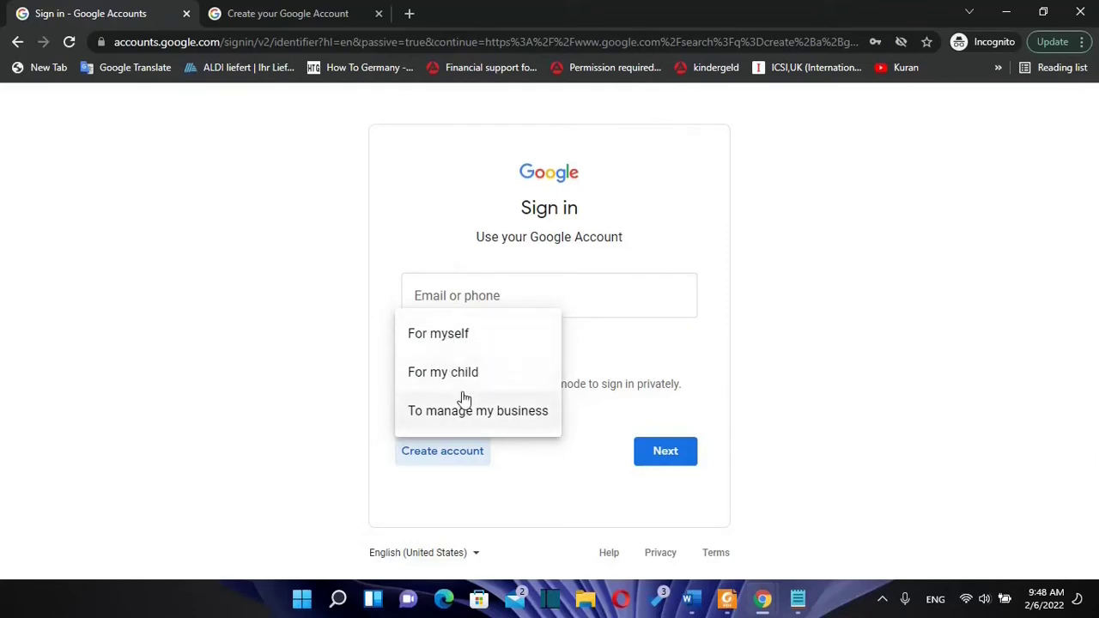
pyautogui.click(444, 342)
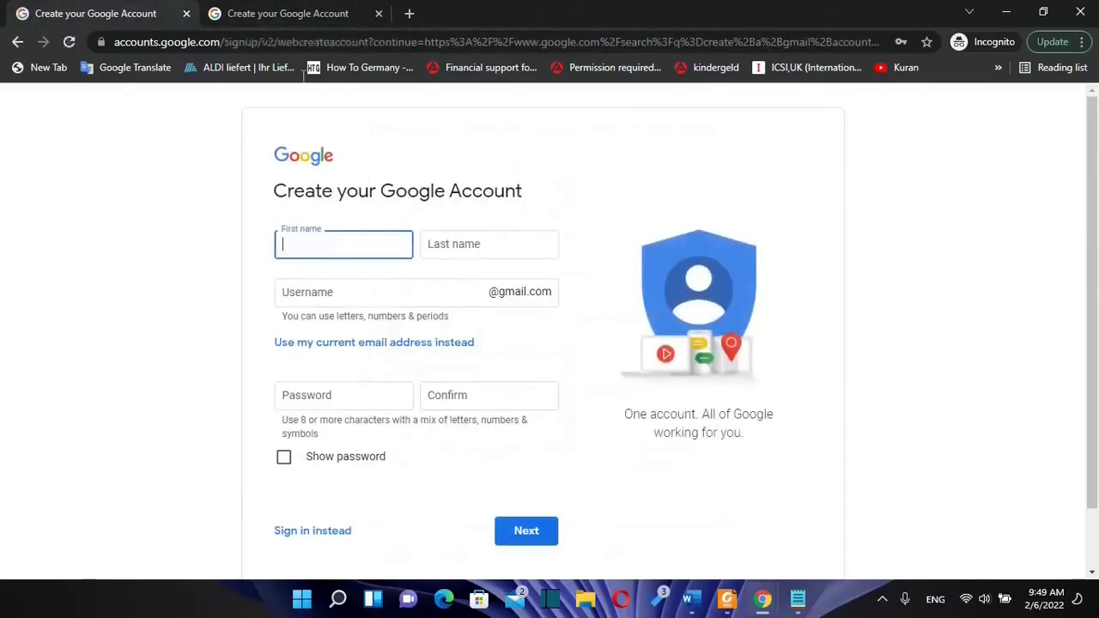
# Step: Enter the first and last name in the first tab's sign-up form
pyautogui.click(258, 14)
pyautogui.click(58, 14)
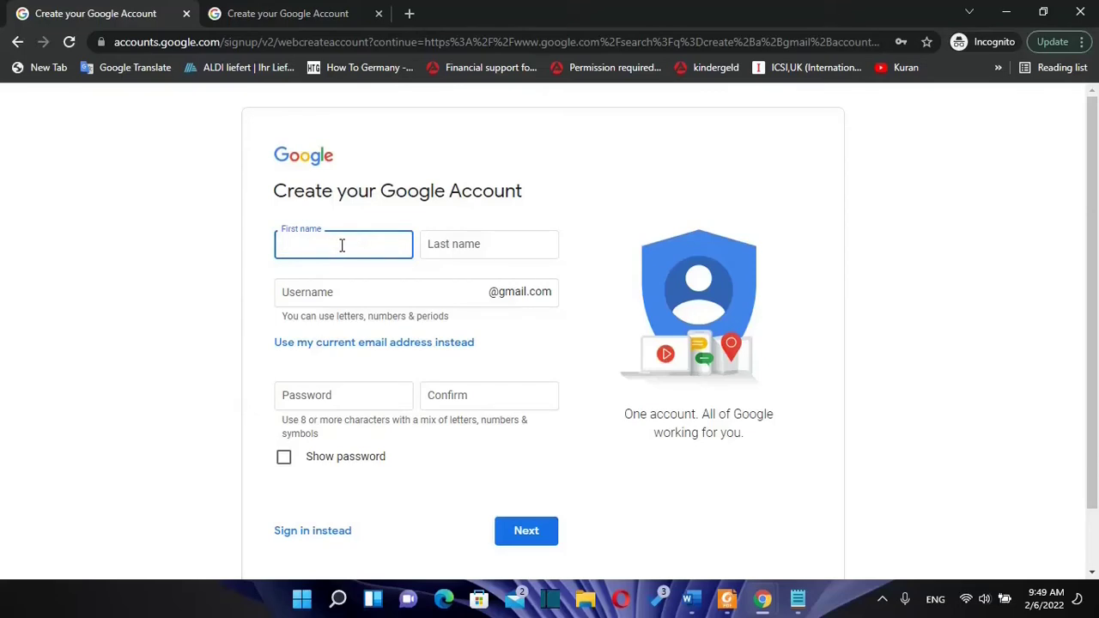
pyautogui.write('Learn')
pyautogui.press('Tab')
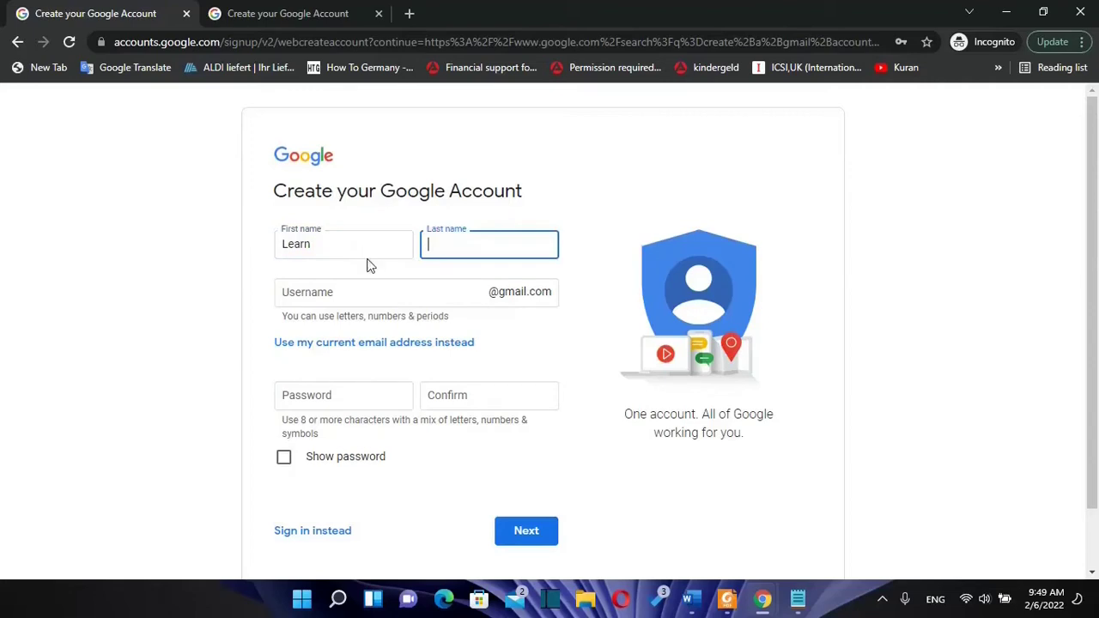
pyautogui.write('Tech')
# Step: Enter a Gmail username, then return to change it after it's reported taken
pyautogui.click(368, 290)
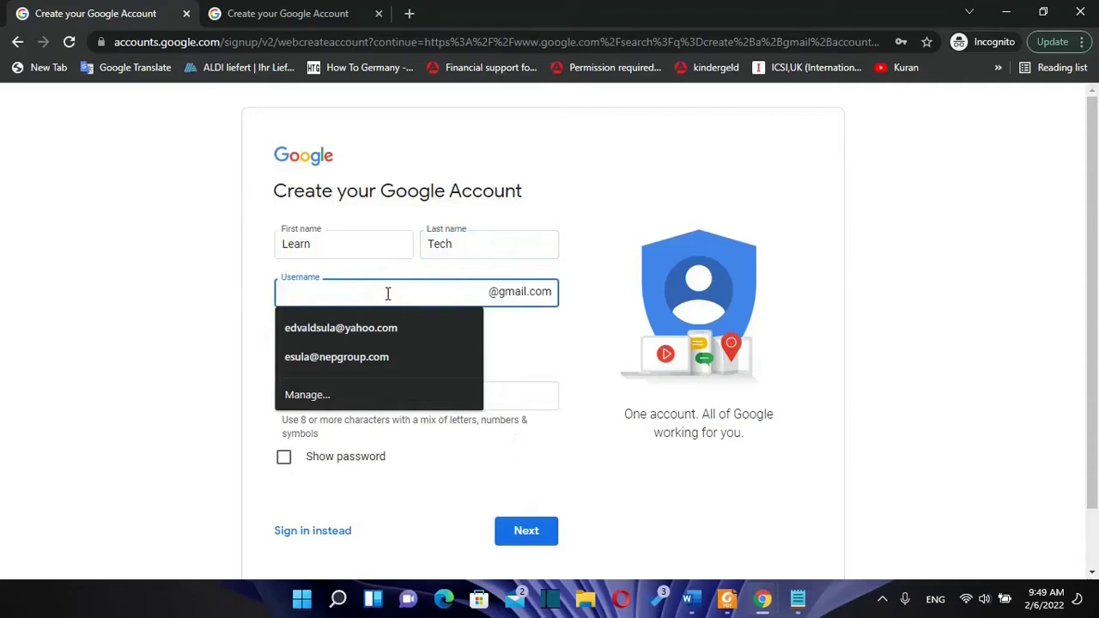
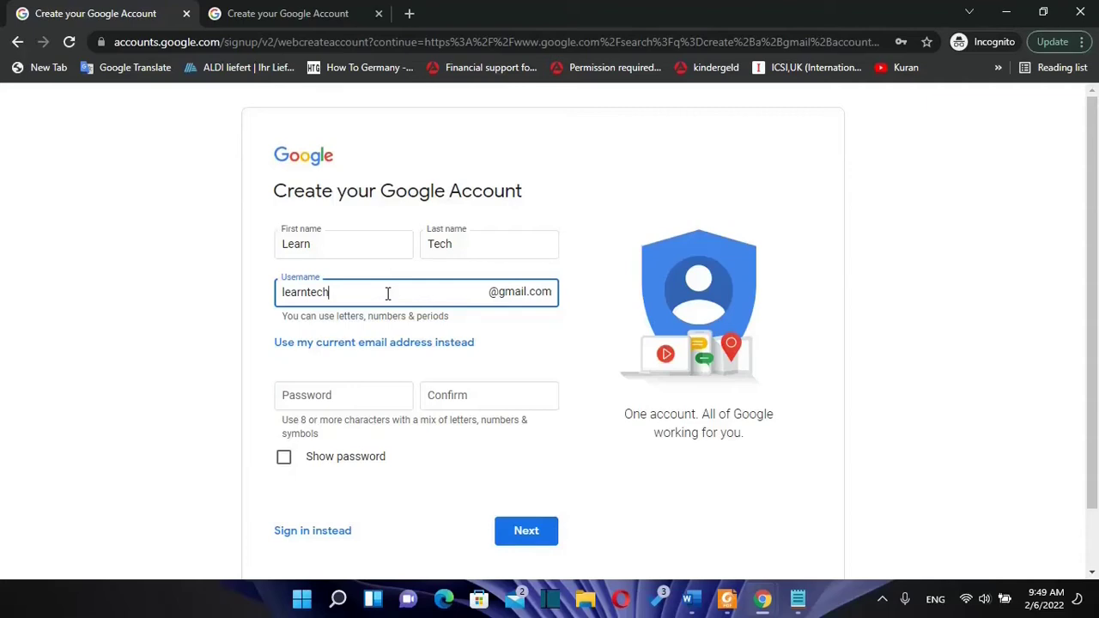
pyautogui.press('Tab')
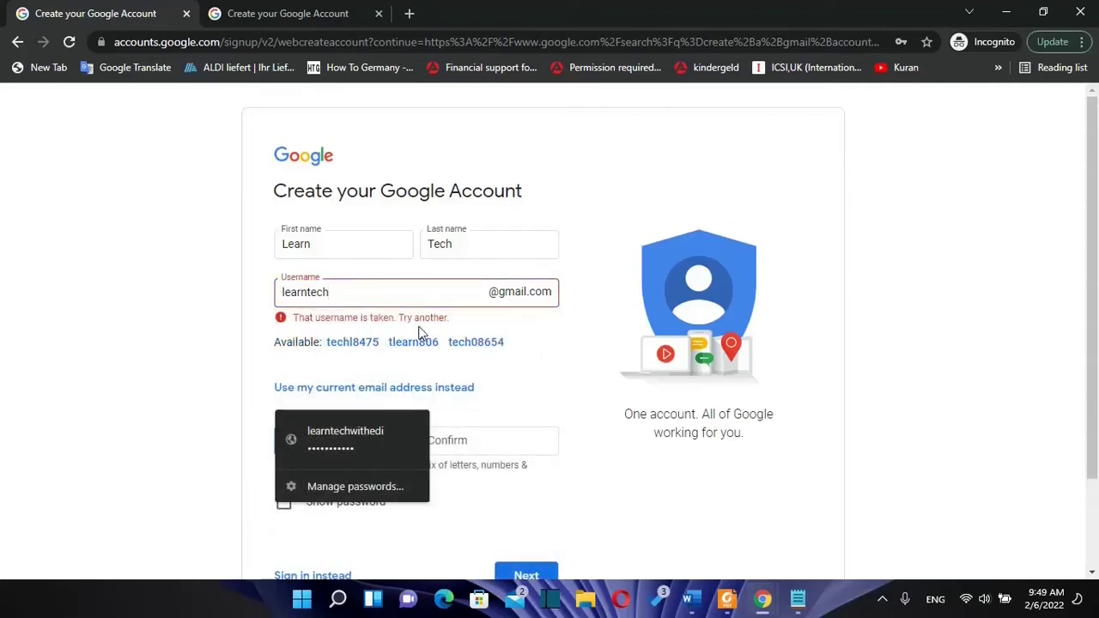
pyautogui.click(344, 291)
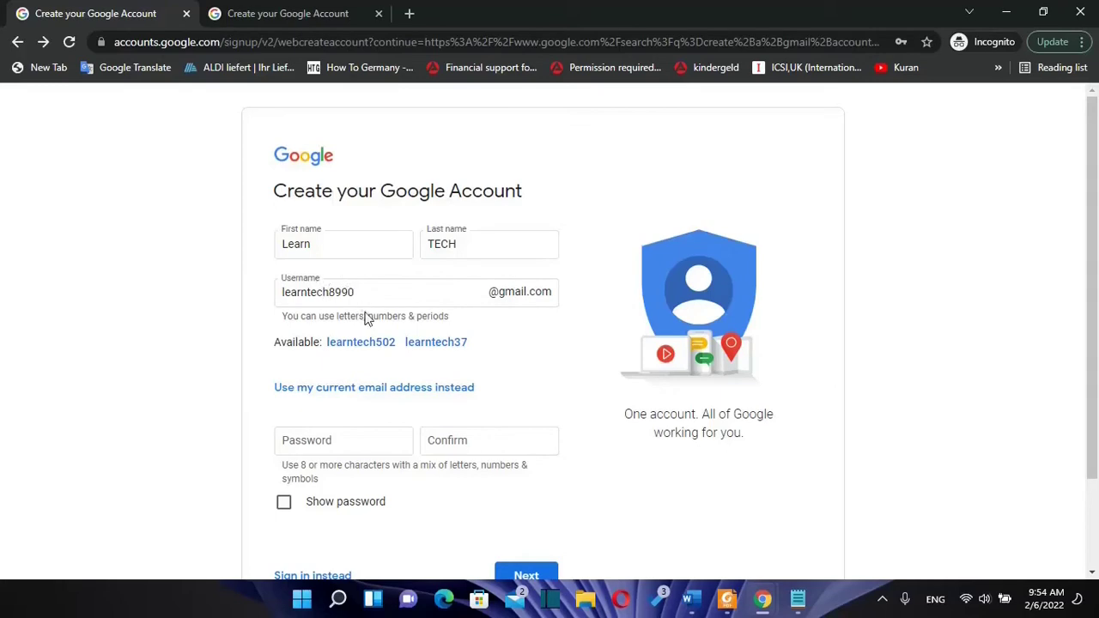
# Step: Enter and confirm the account password, dismissing saved-password suggestions, and submit the form
pyautogui.press('Tab')
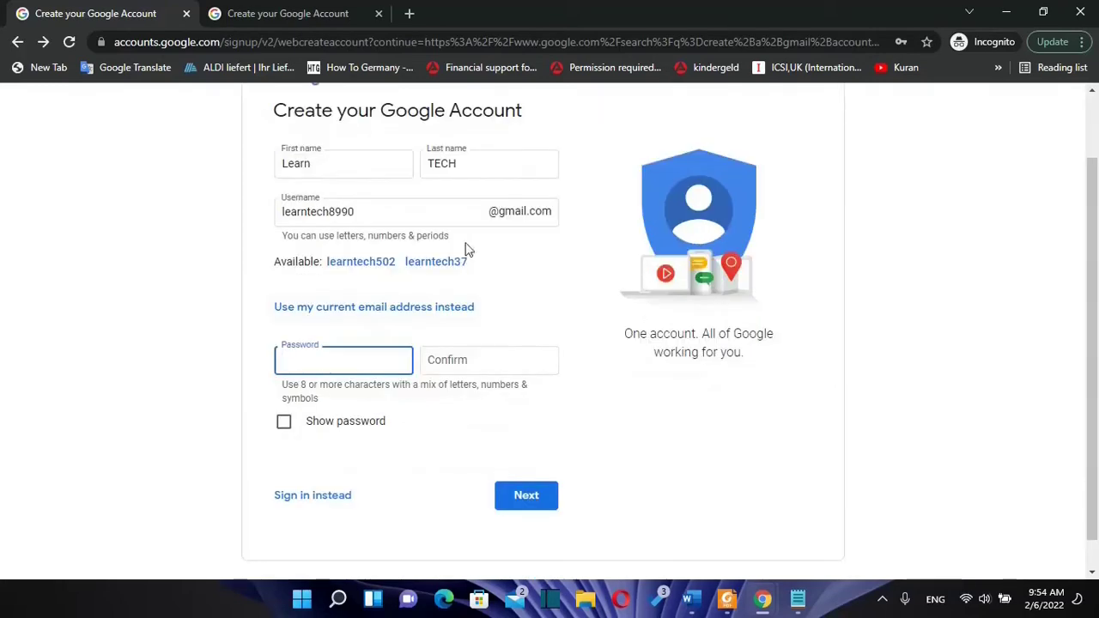
pyautogui.click(361, 371)
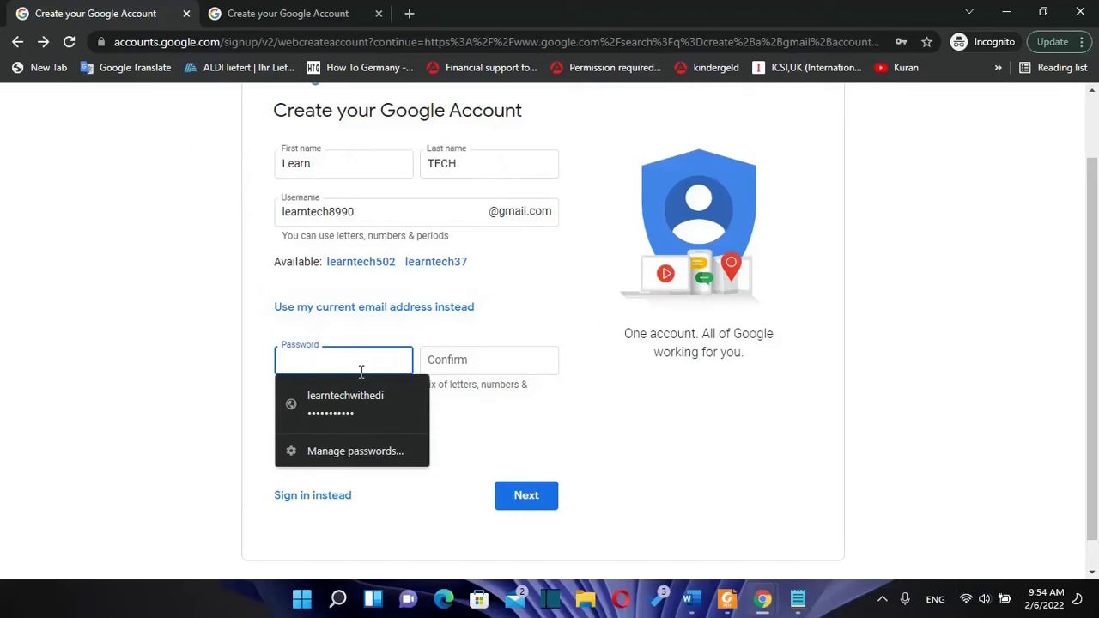
pyautogui.click(277, 388)
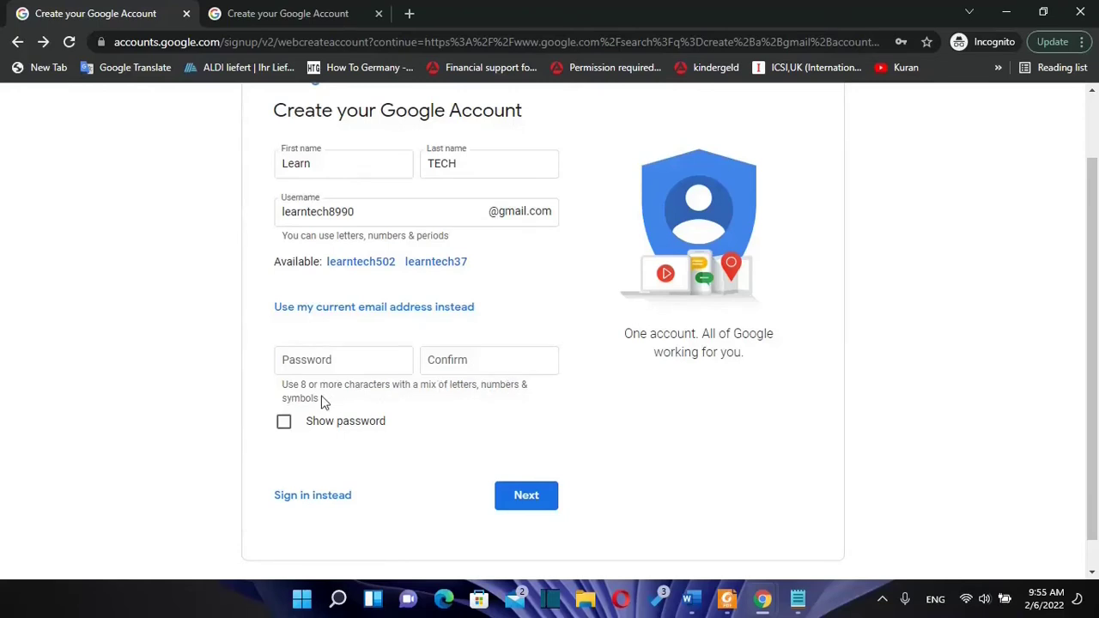
pyautogui.click(341, 368)
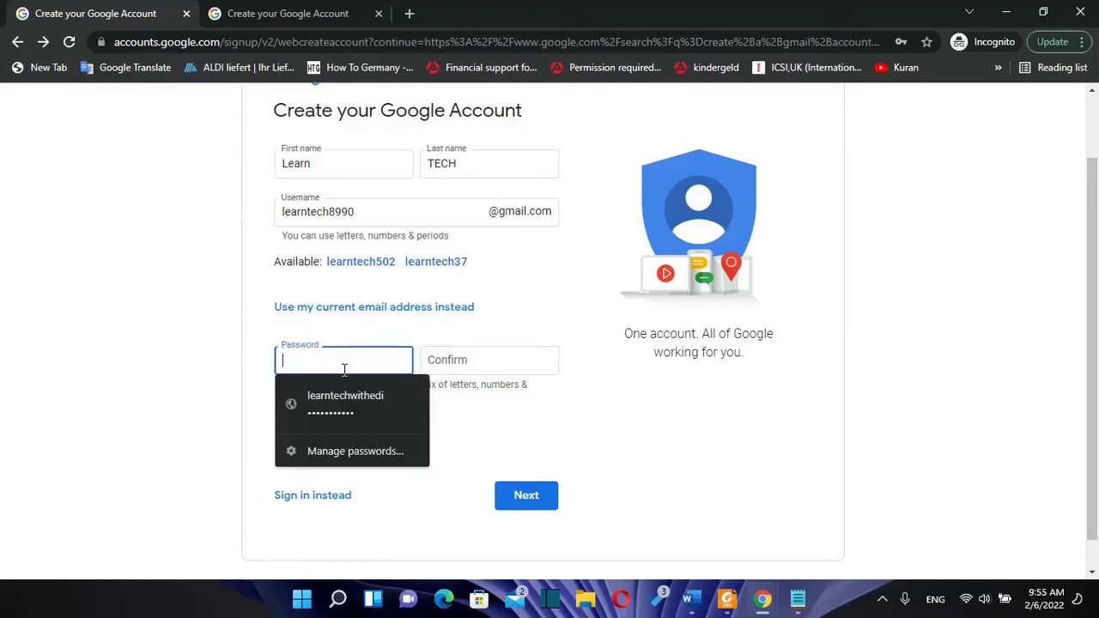
pyautogui.click(451, 363)
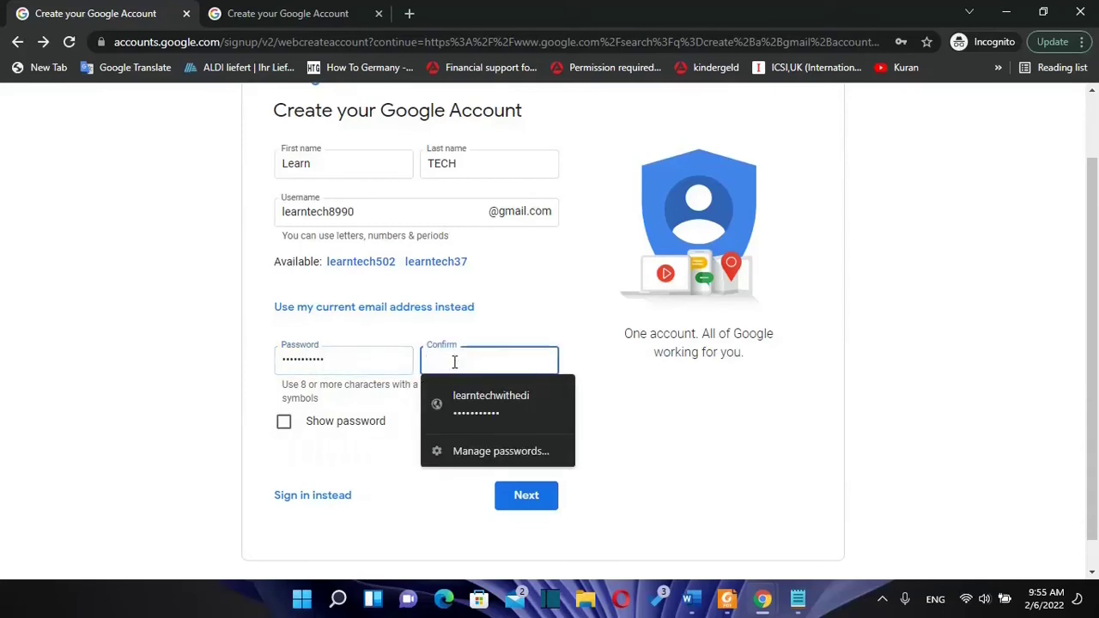
pyautogui.click(663, 426)
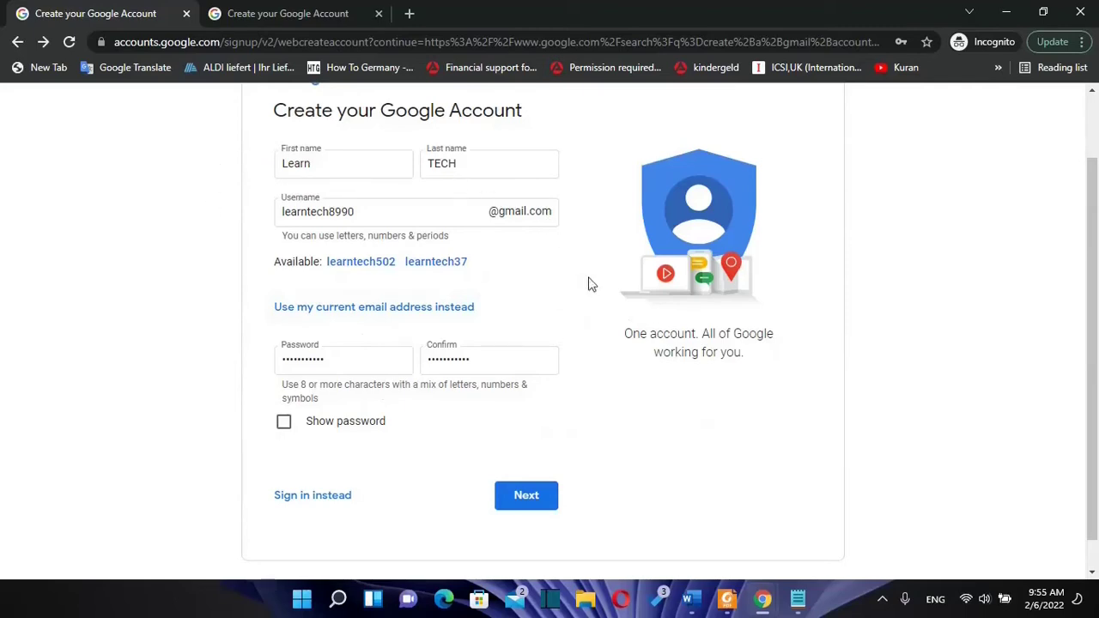
pyautogui.scroll(1, 321, 221)
pyautogui.scroll(-2, 240, 248)
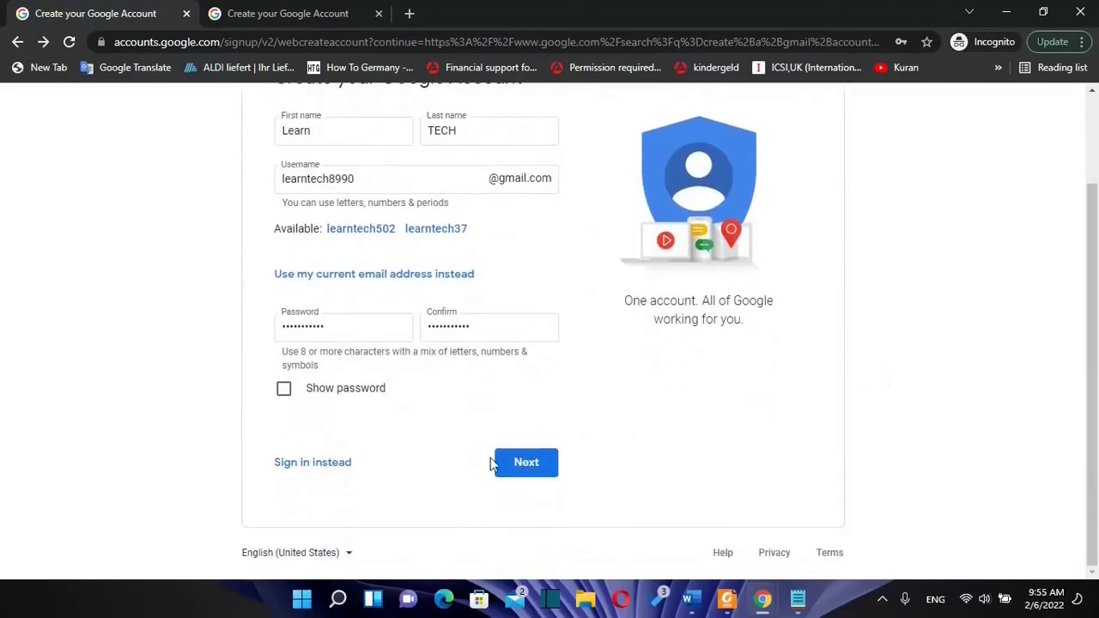
pyautogui.click(526, 472)
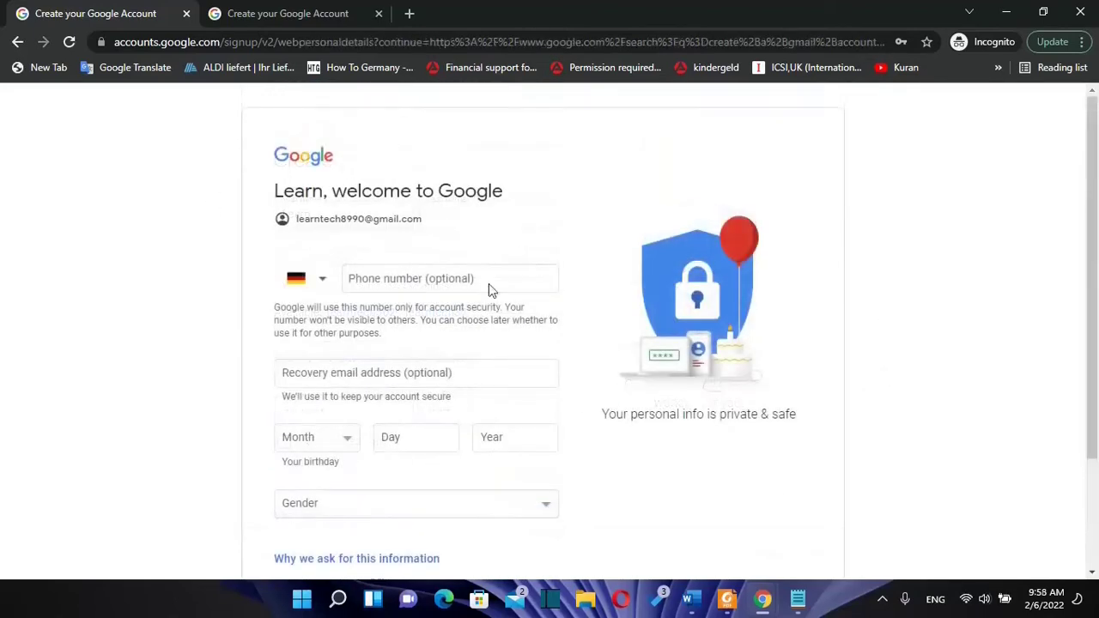
# Step: Paste the phone number, keeping the Germany country code, and enter the recovery email address
pyautogui.scroll(-1, 412, 302)
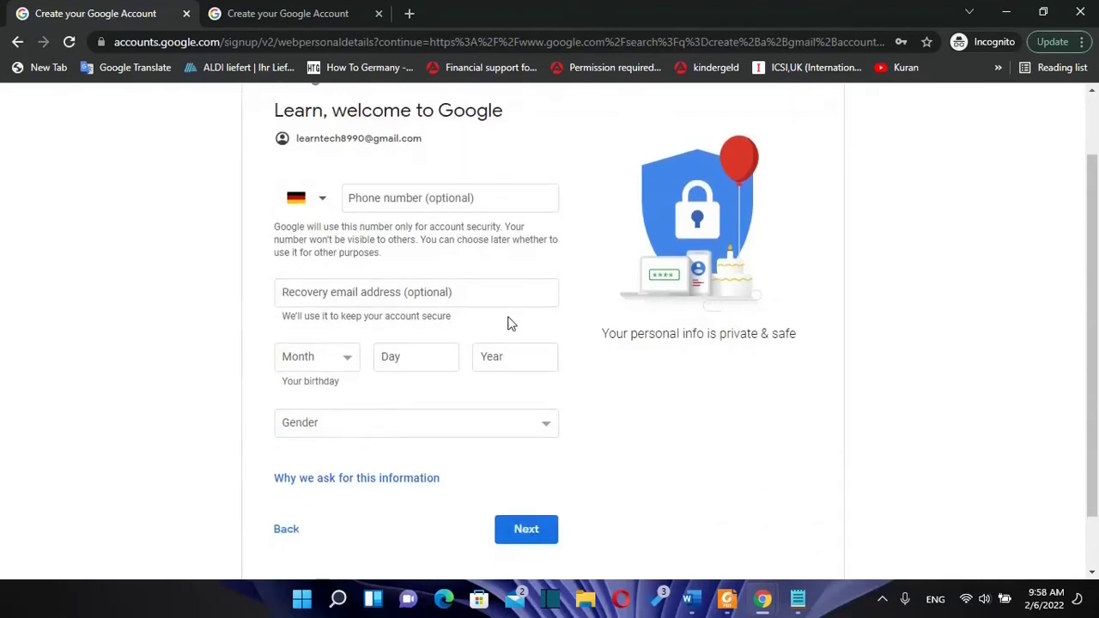
pyautogui.scroll(1, 491, 353)
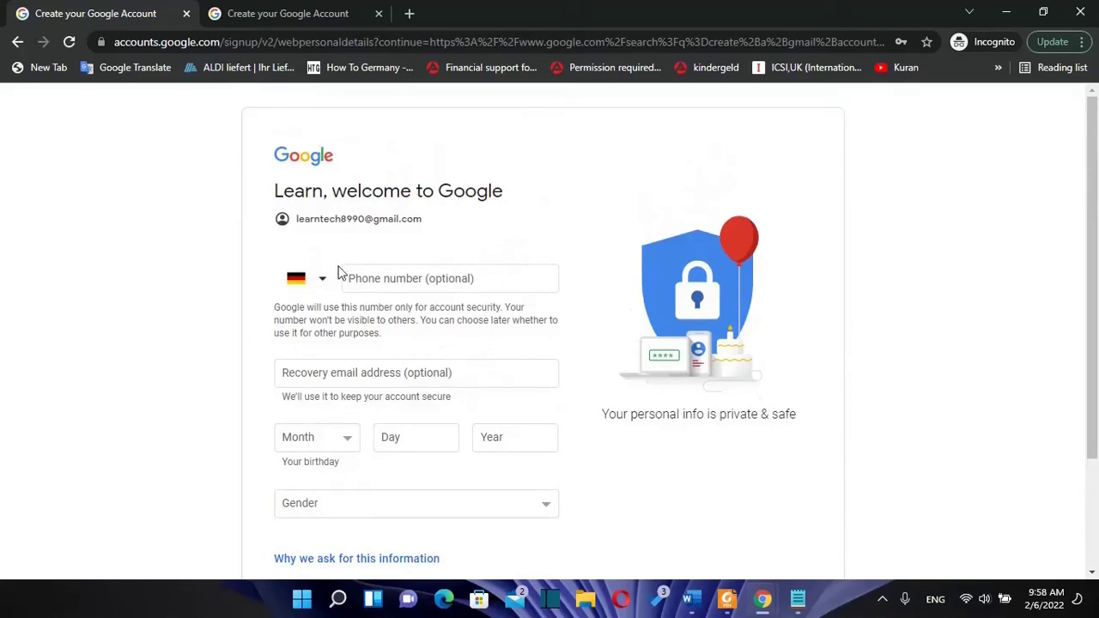
pyautogui.click(363, 278)
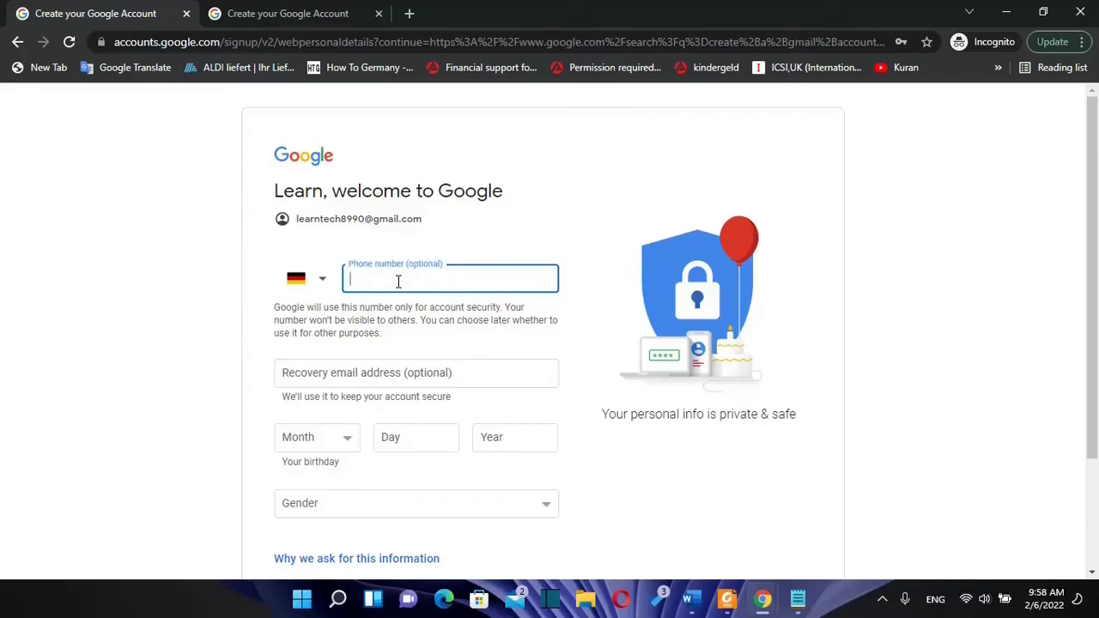
pyautogui.click(323, 278)
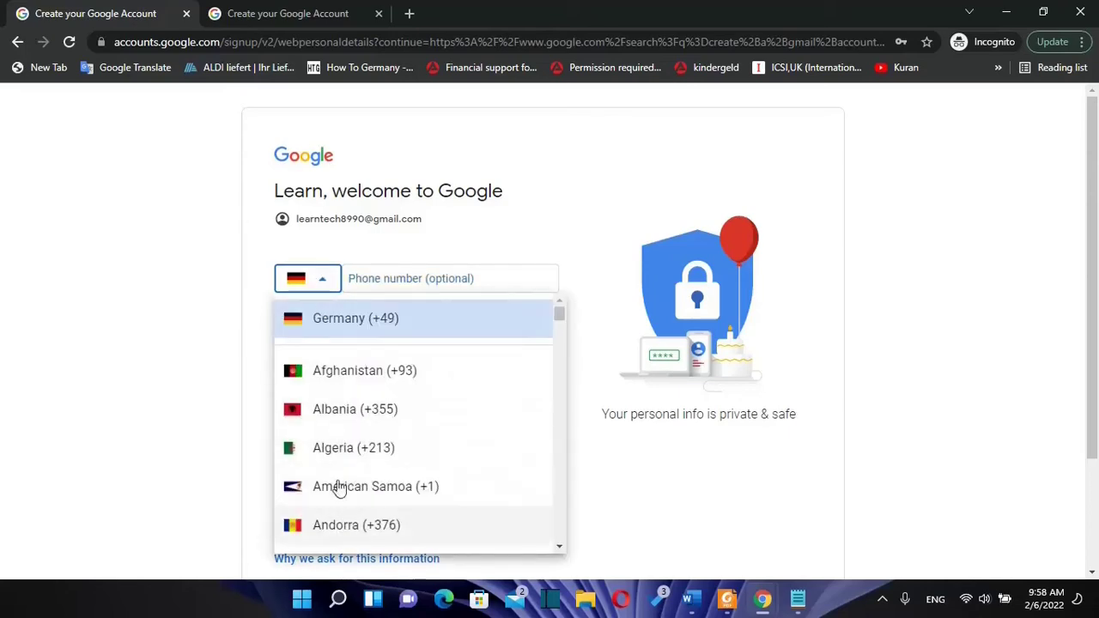
pyautogui.click(324, 288)
pyautogui.click(381, 275)
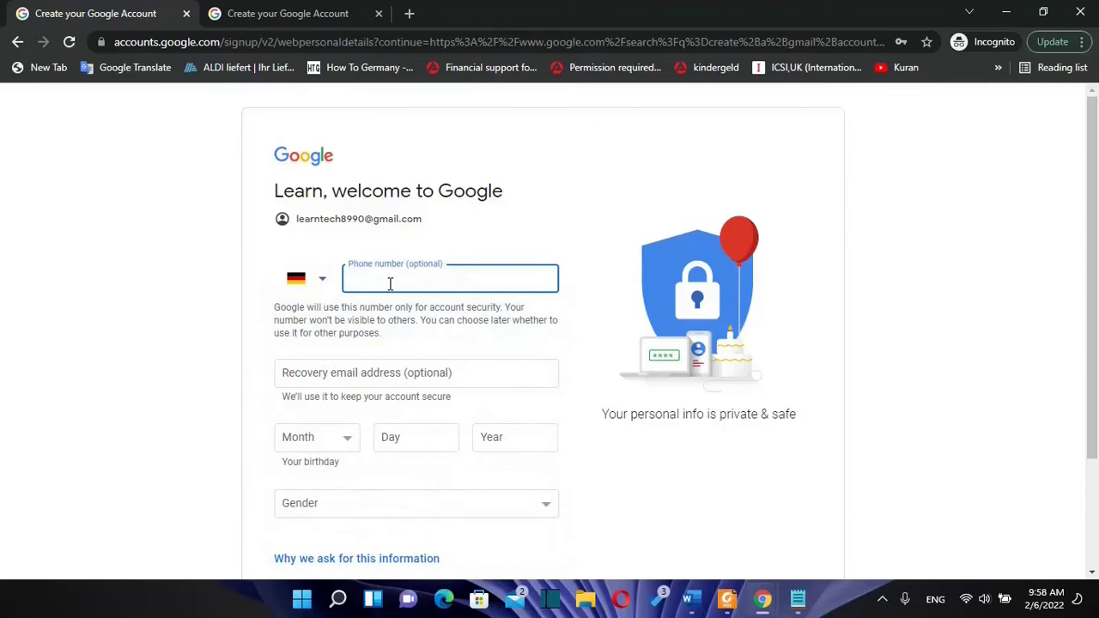
pyautogui.hotkey('ctrl', 'a')
pyautogui.hotkey('ctrl', 'v')
pyautogui.click(314, 371)
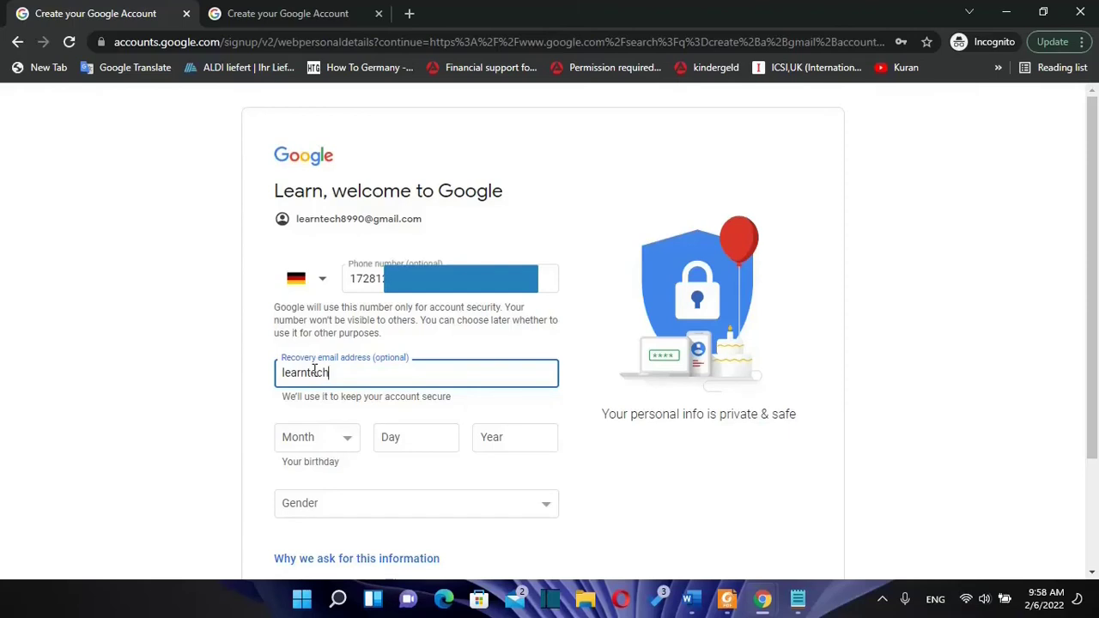
pyautogui.scroll(-1, 319, 430)
pyautogui.click(331, 359)
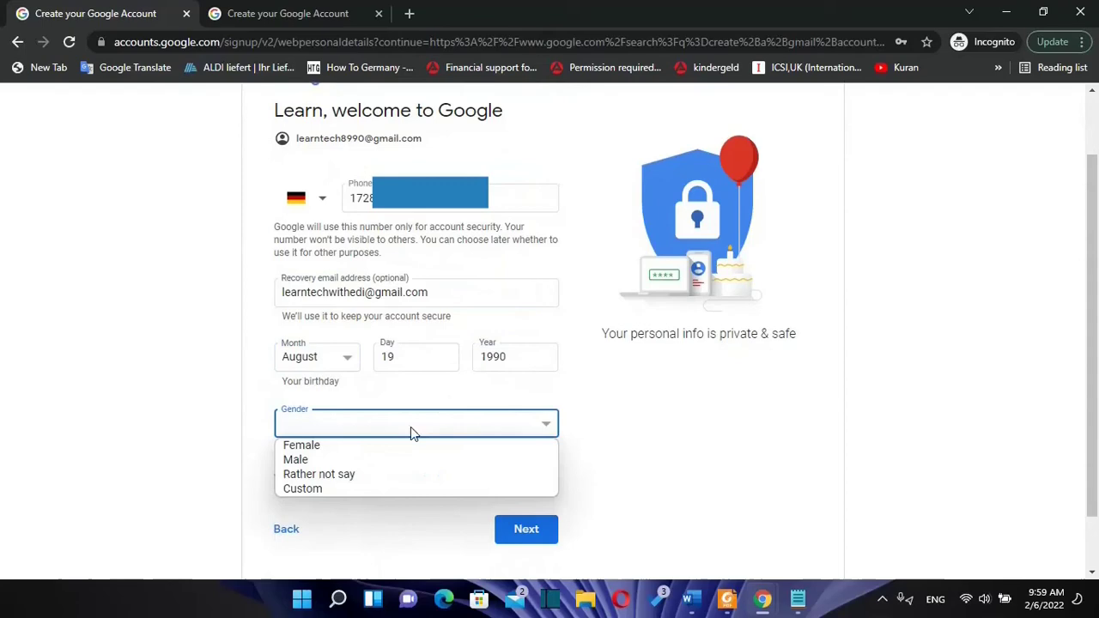
pyautogui.click(288, 460)
pyautogui.scroll(1, 277, 308)
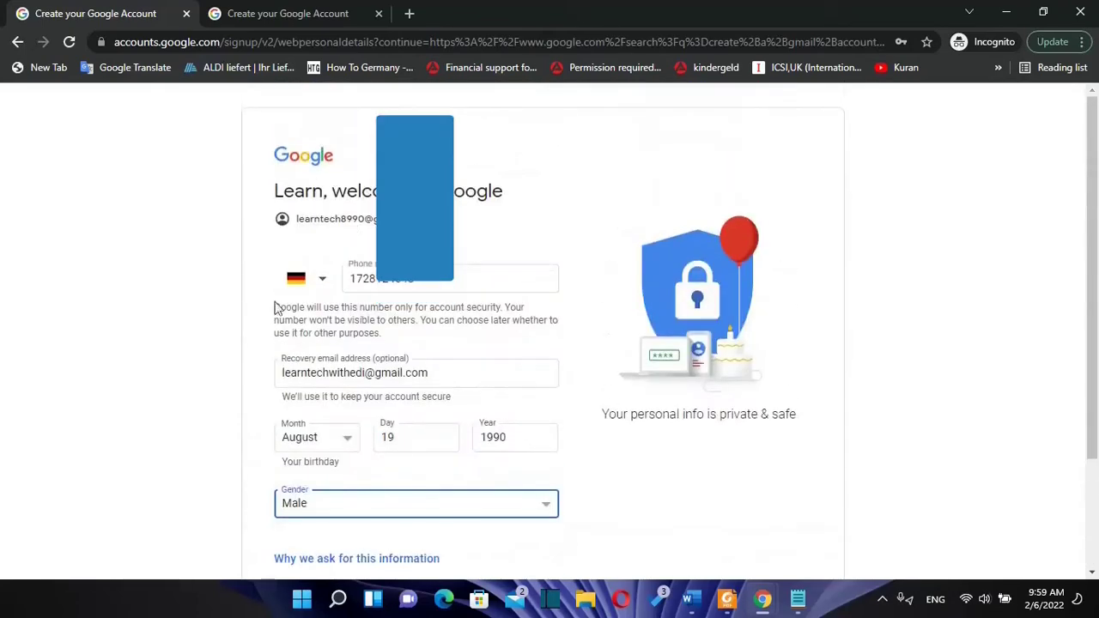
pyautogui.scroll(-2, 638, 442)
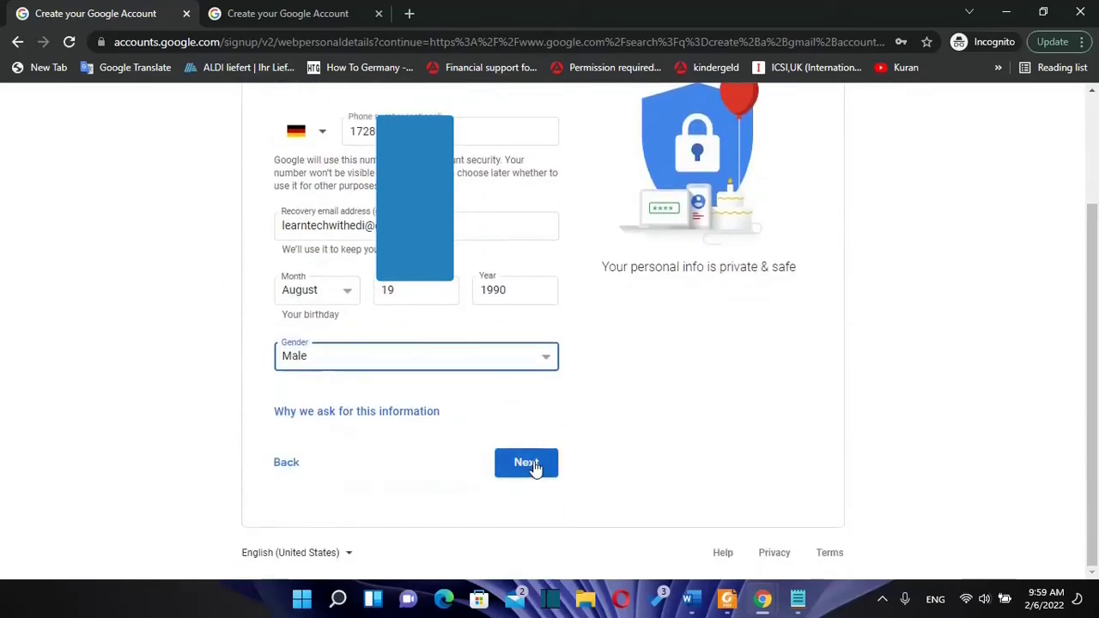
pyautogui.click(527, 464)
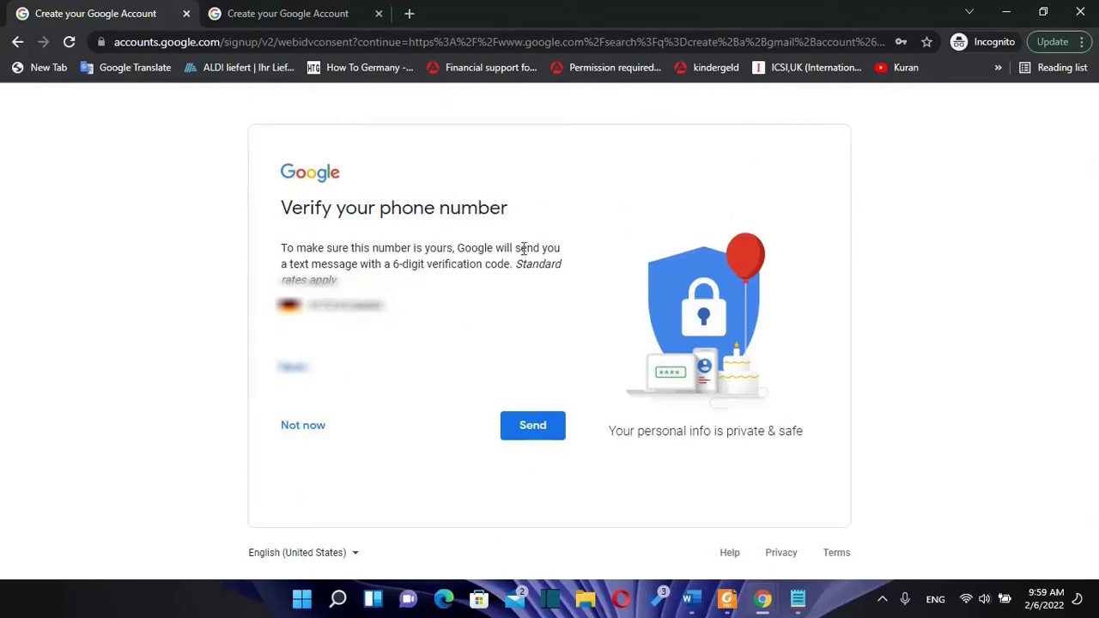
# Step: Have the code texted to the phone, enter the 6-digit code, and verify
pyautogui.click(546, 441)
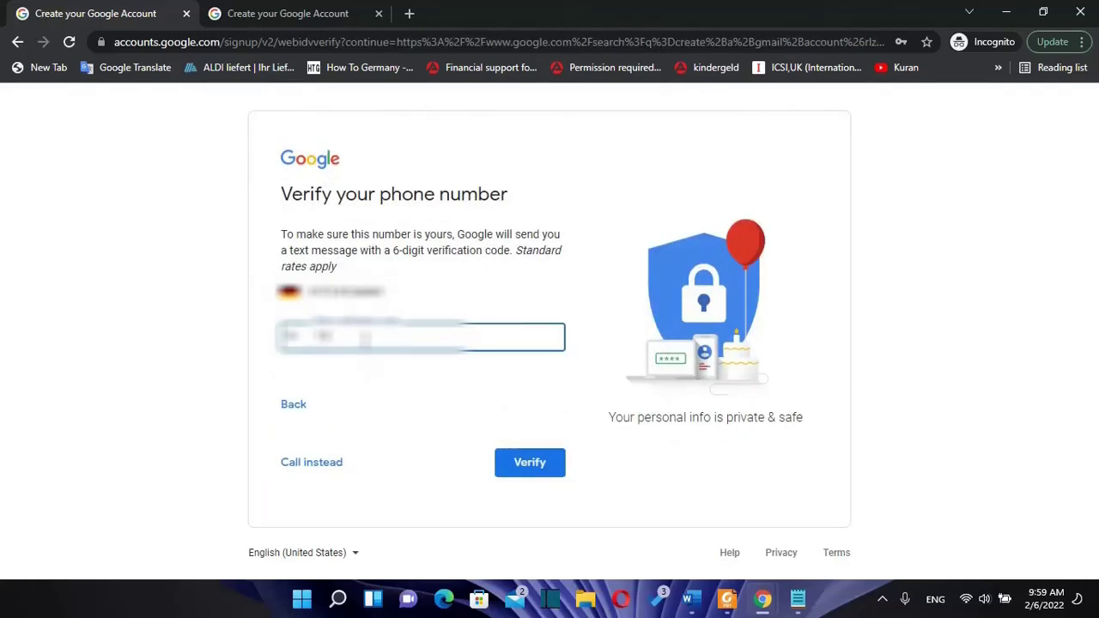
pyautogui.write('23')
pyautogui.click(441, 448)
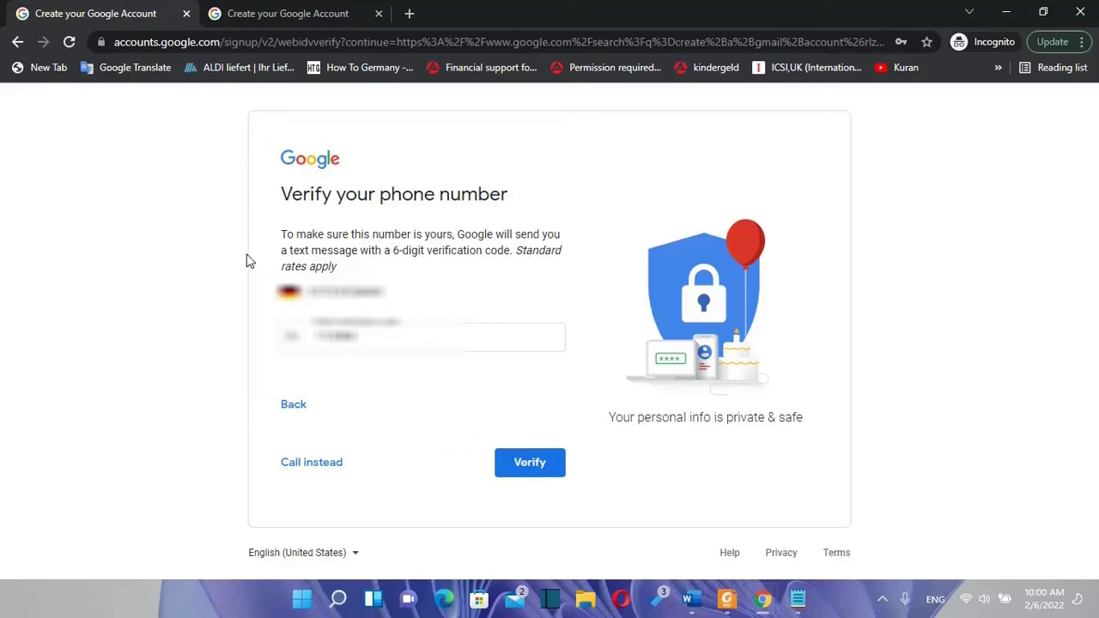
pyautogui.click(534, 472)
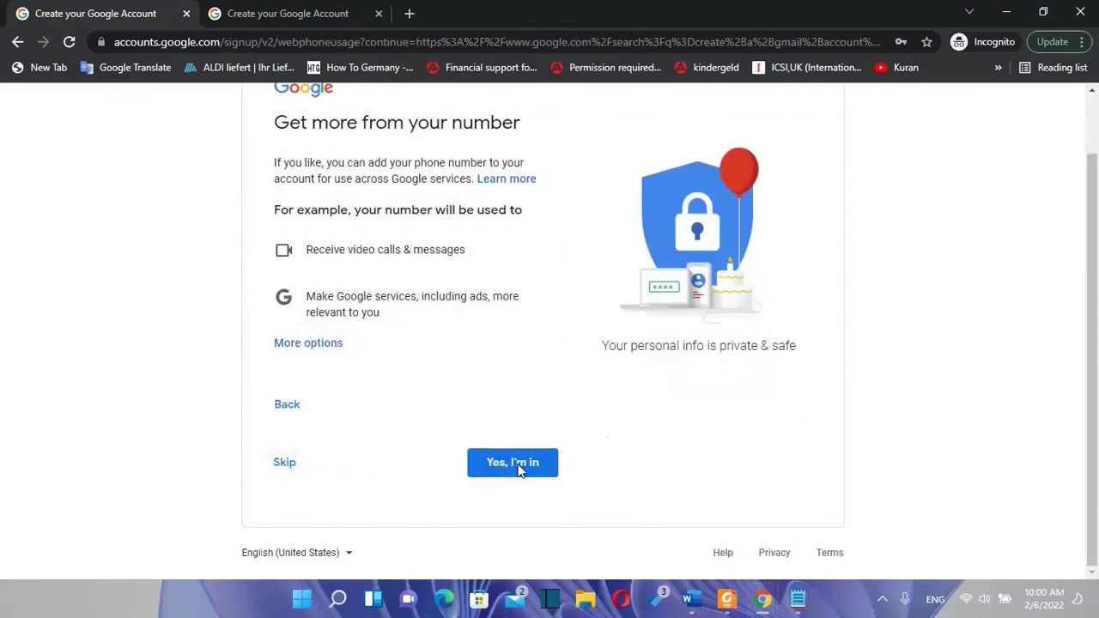
# Step: Skip extra phone-number uses and choose Express personalization
pyautogui.click(281, 464)
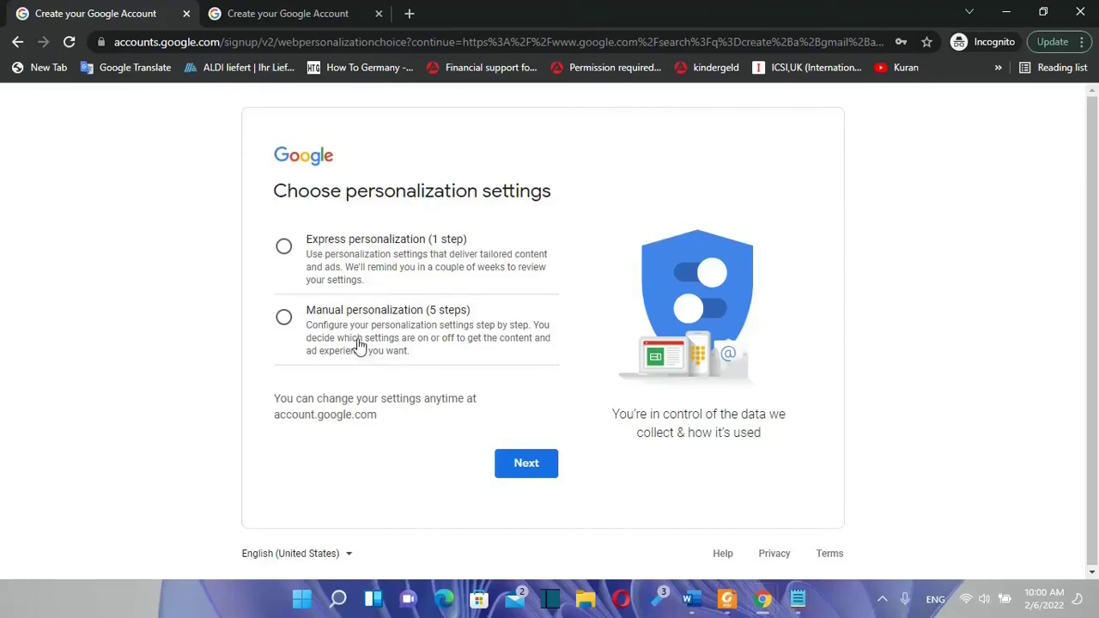
pyautogui.click(344, 268)
pyautogui.click(526, 463)
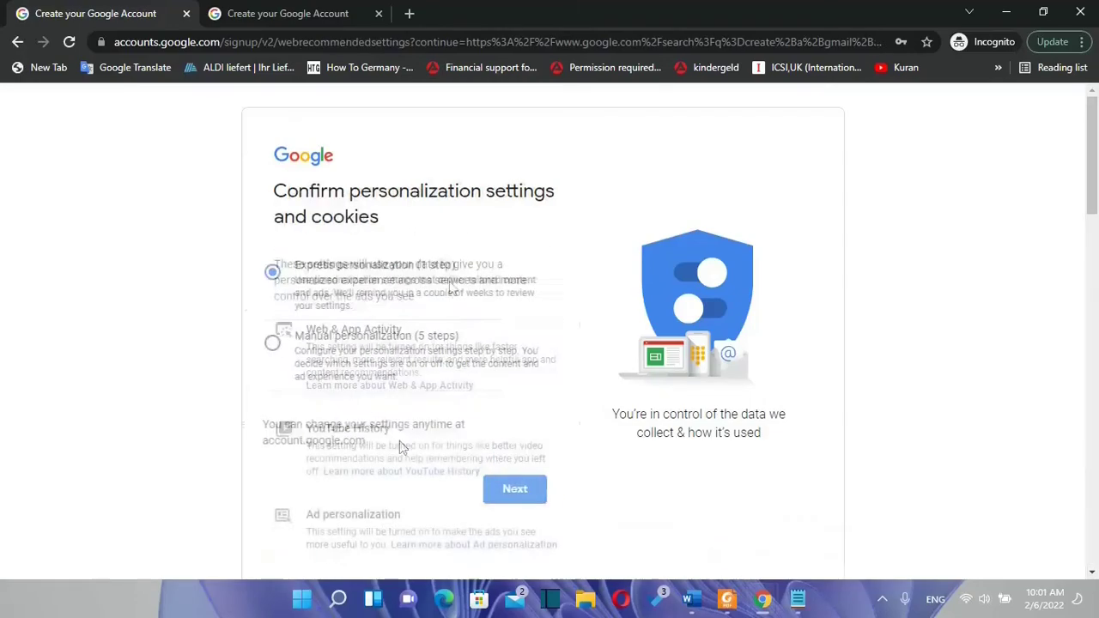
# Step: Confirm the personalization and cookie settings and agree to the Privacy and Terms
pyautogui.scroll(-15, 417, 335)
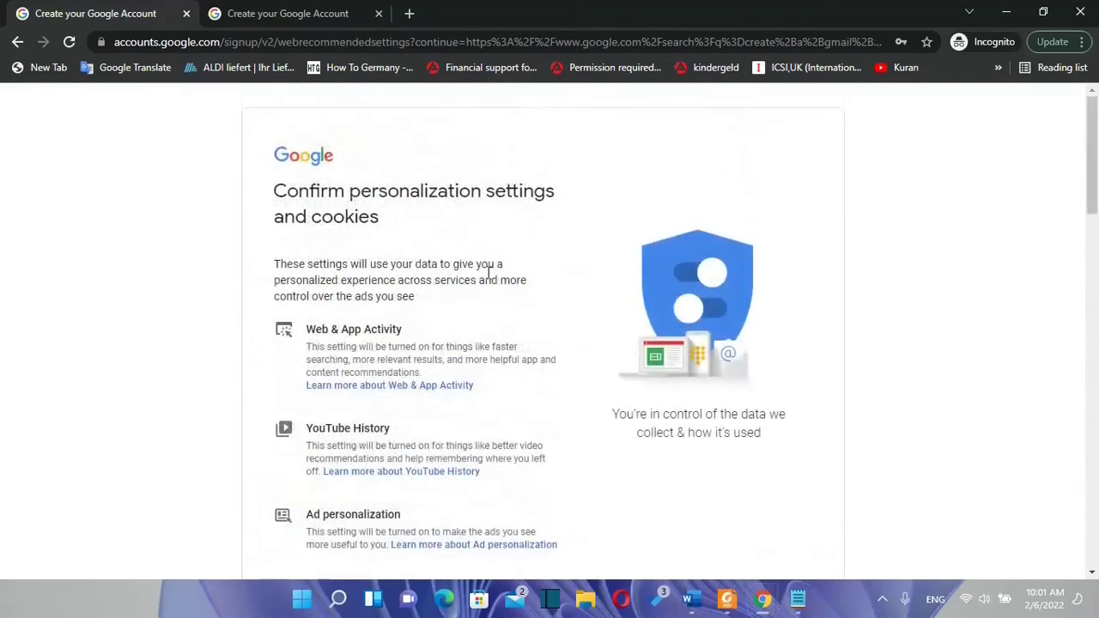
pyautogui.scroll(-1, 453, 387)
pyautogui.scroll(-15, 447, 387)
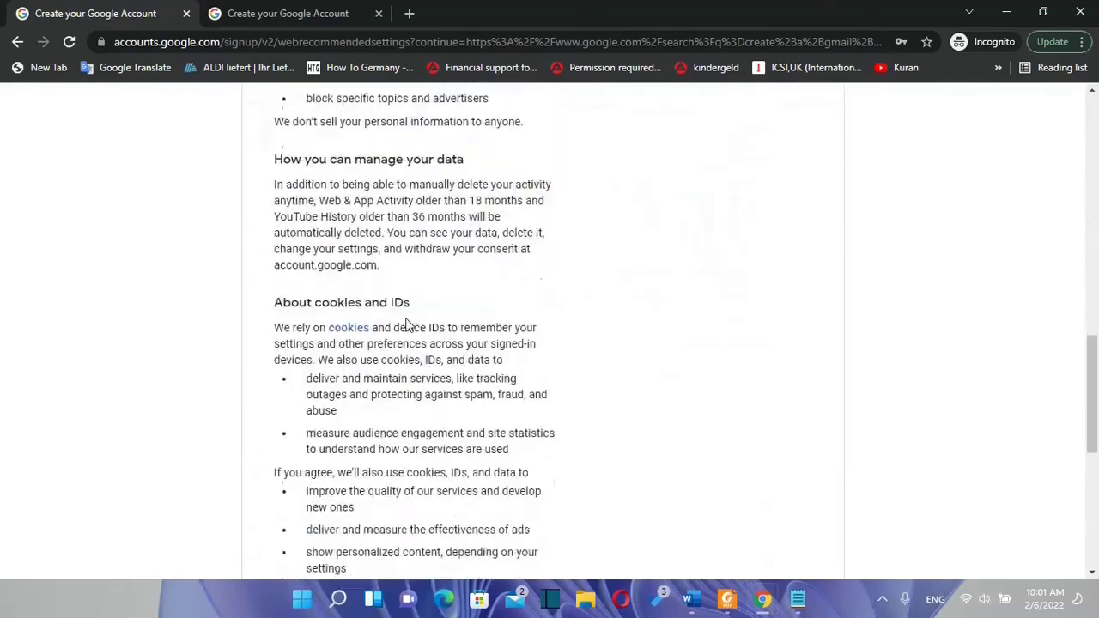
pyautogui.click(468, 464)
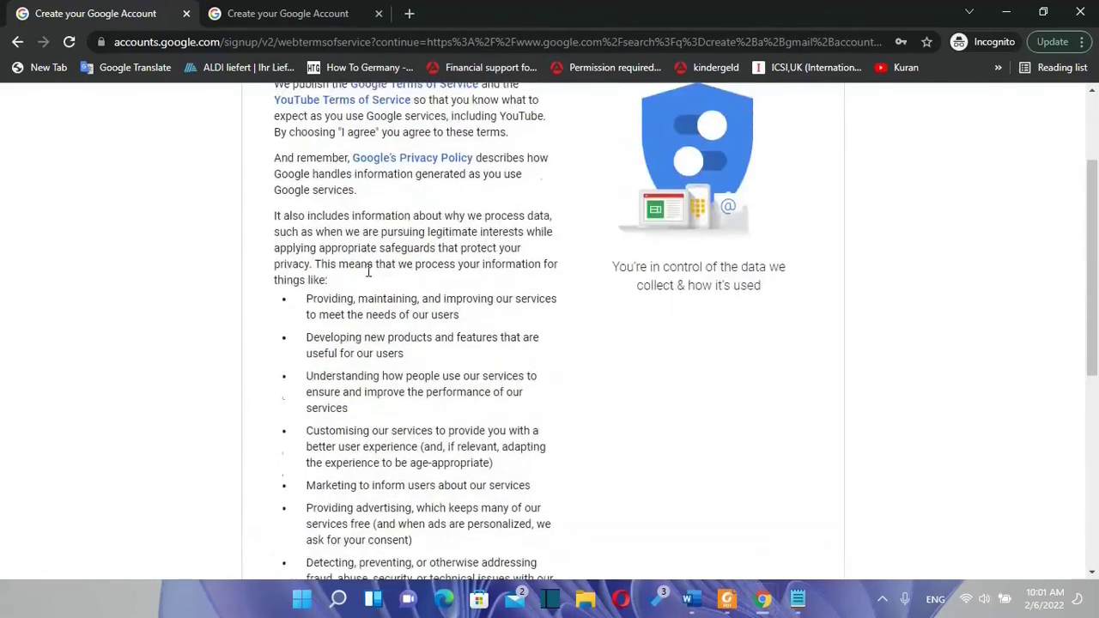
pyautogui.scroll(2, 369, 271)
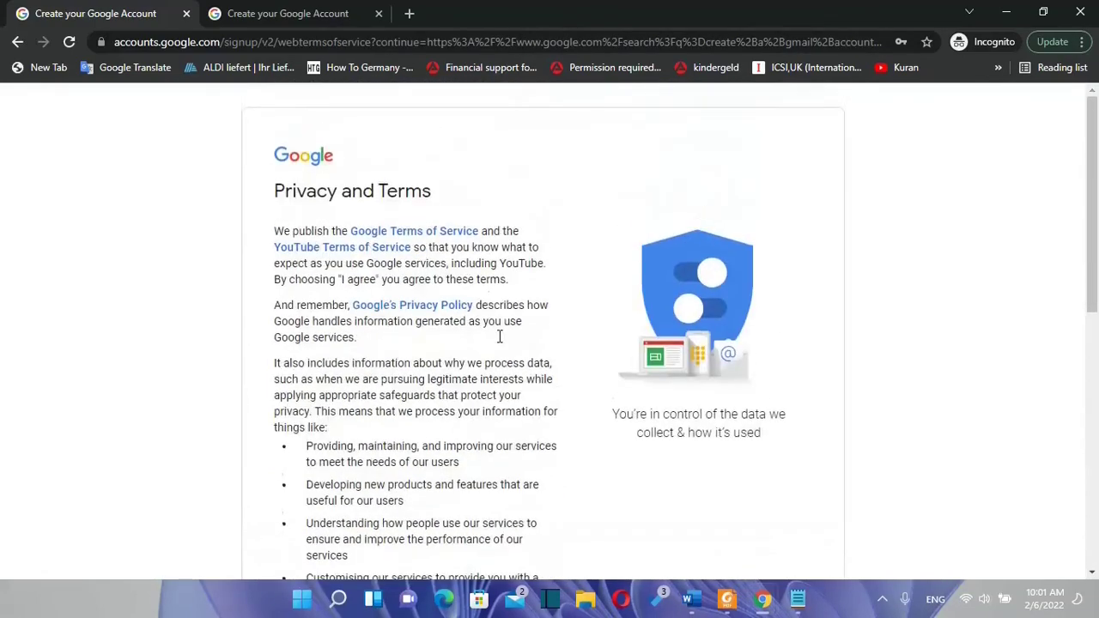
pyautogui.scroll(-7, 446, 361)
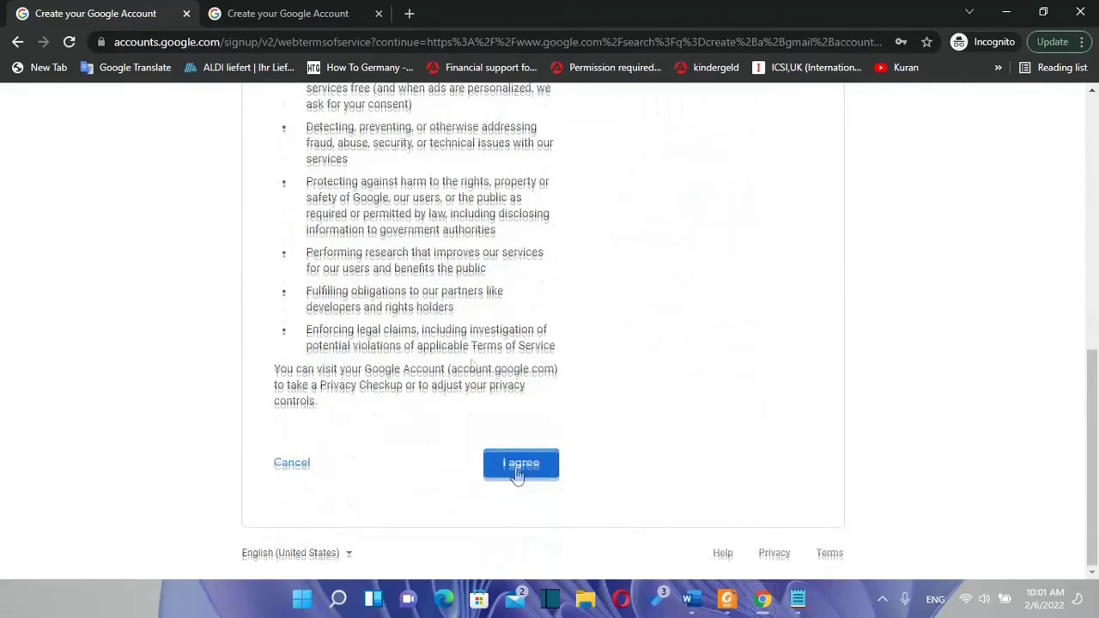
pyautogui.click(507, 461)
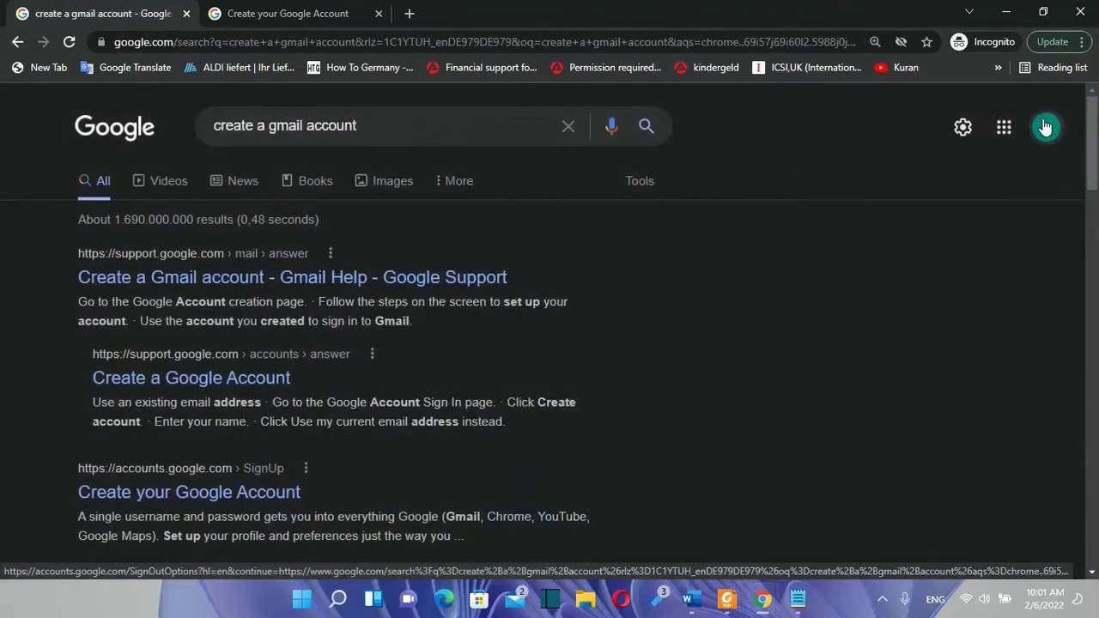
# Step: Open Gmail from the Google apps grid at the top right
pyautogui.click(1044, 128)
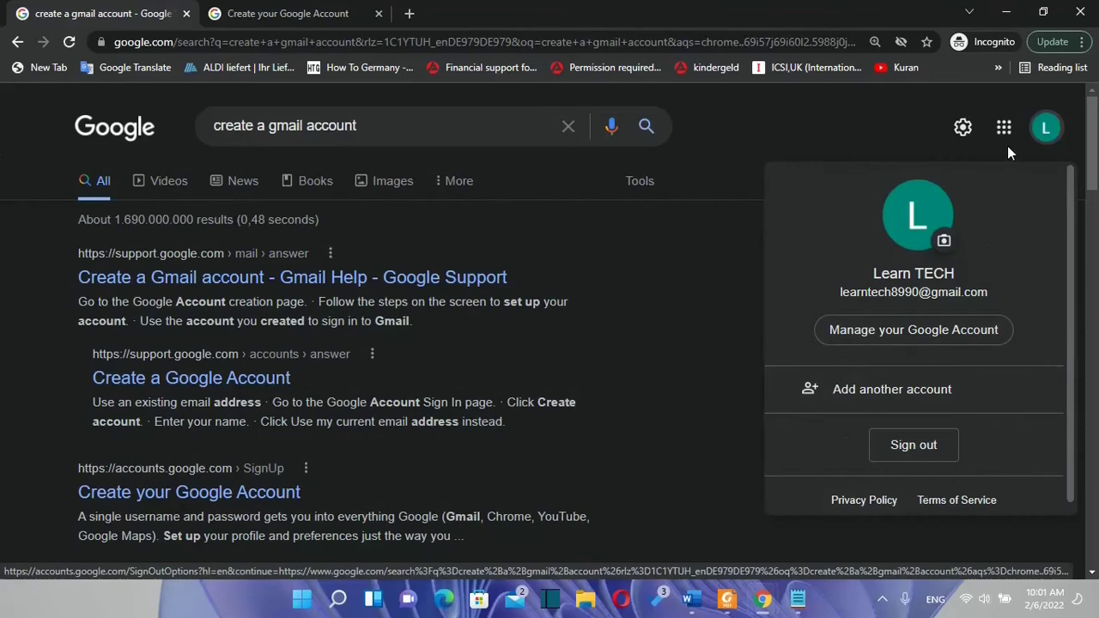
pyautogui.click(1004, 130)
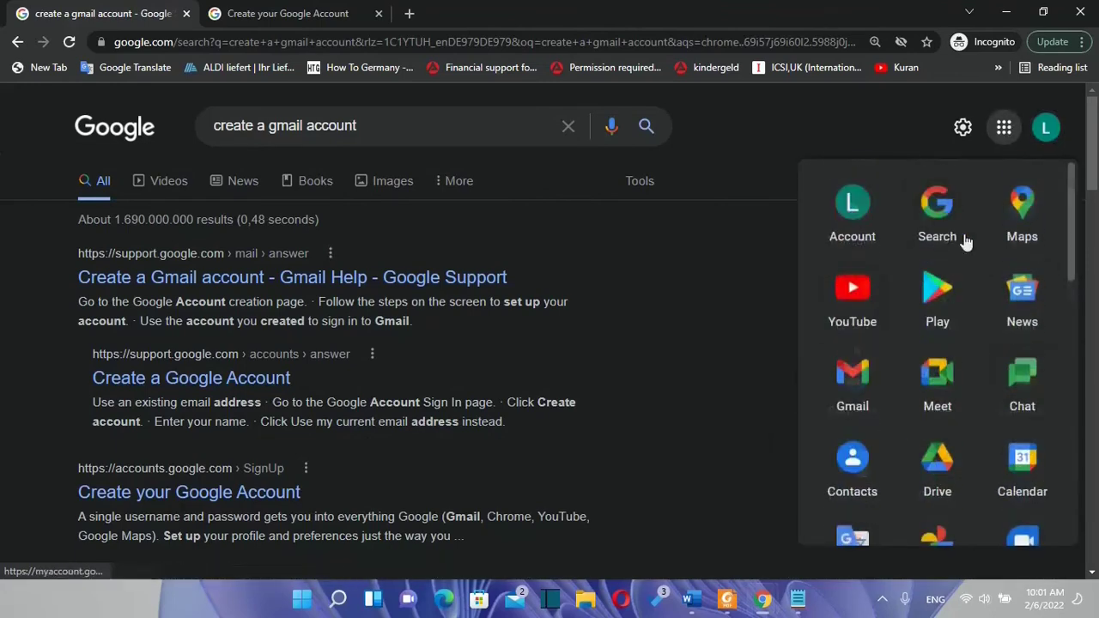
pyautogui.scroll(-1, 976, 460)
pyautogui.scroll(-1, 975, 461)
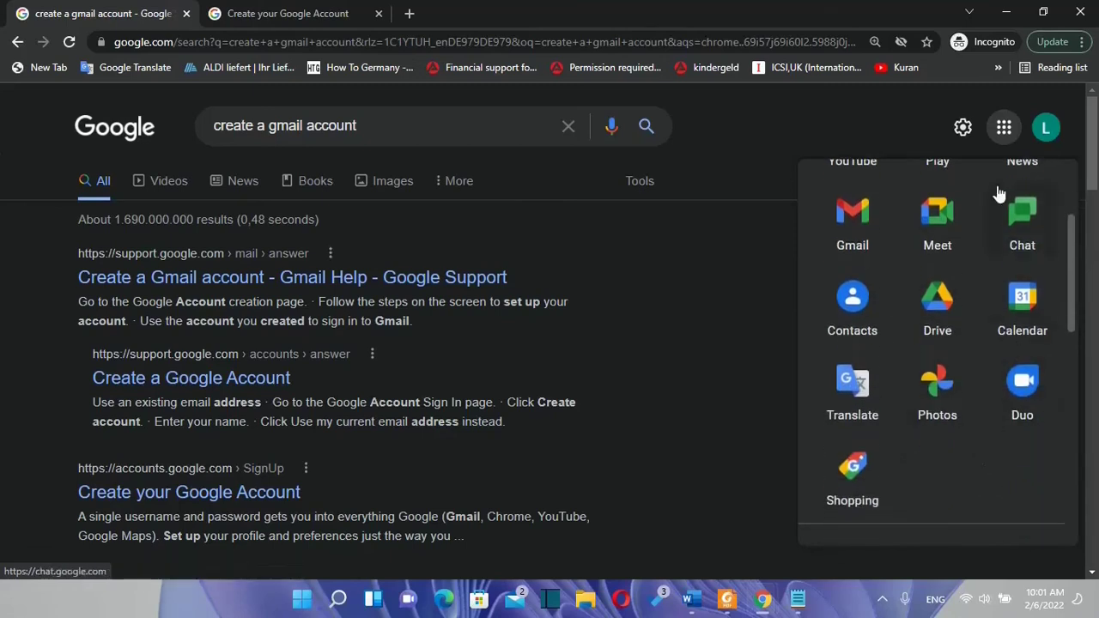
pyautogui.scroll(2, 879, 351)
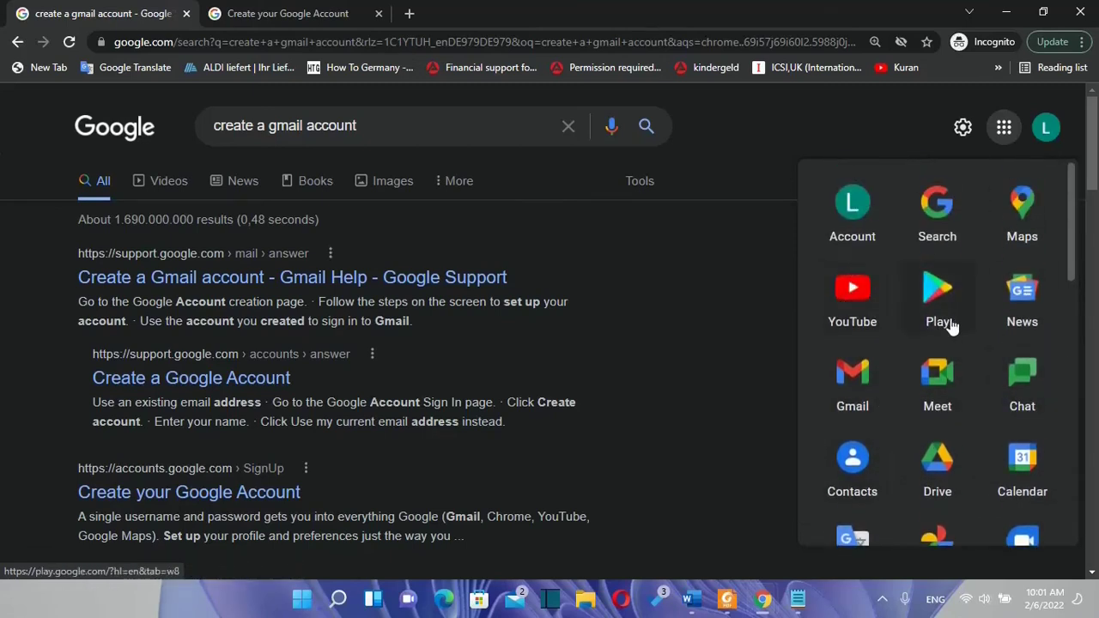
pyautogui.click(862, 393)
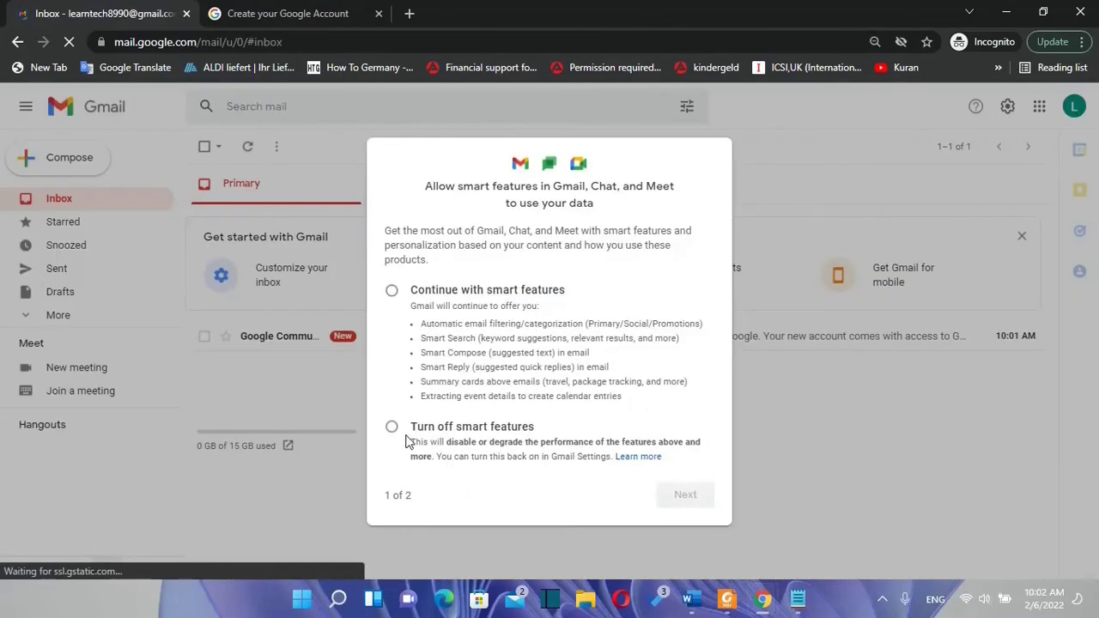
# Step: Keep smart features and other-product personalization on, then start a new email with C
pyautogui.click(392, 291)
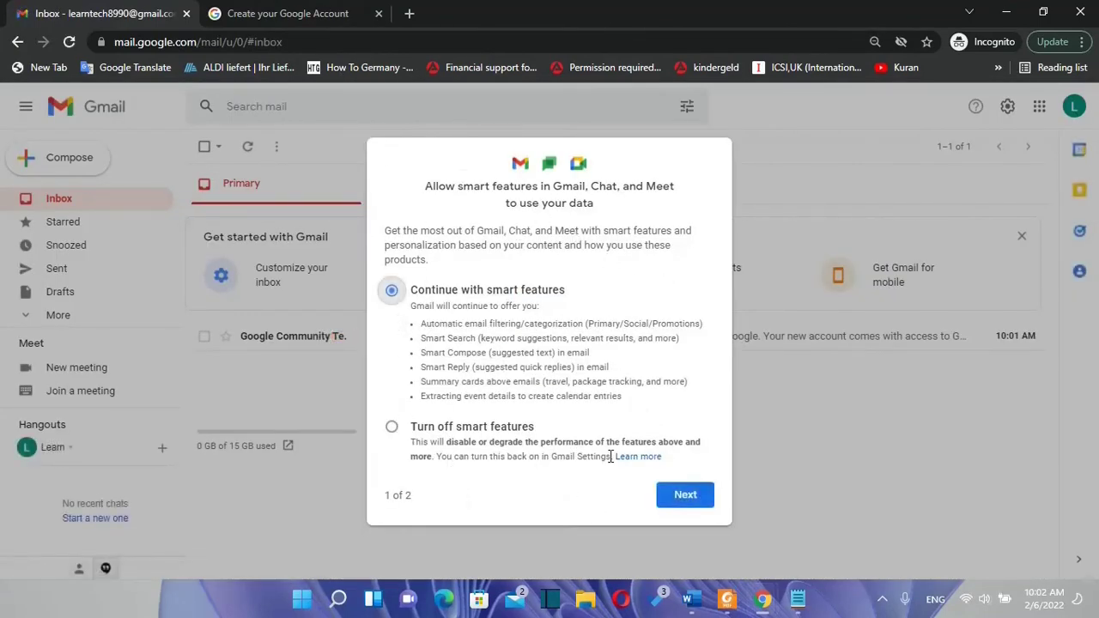
pyautogui.click(687, 496)
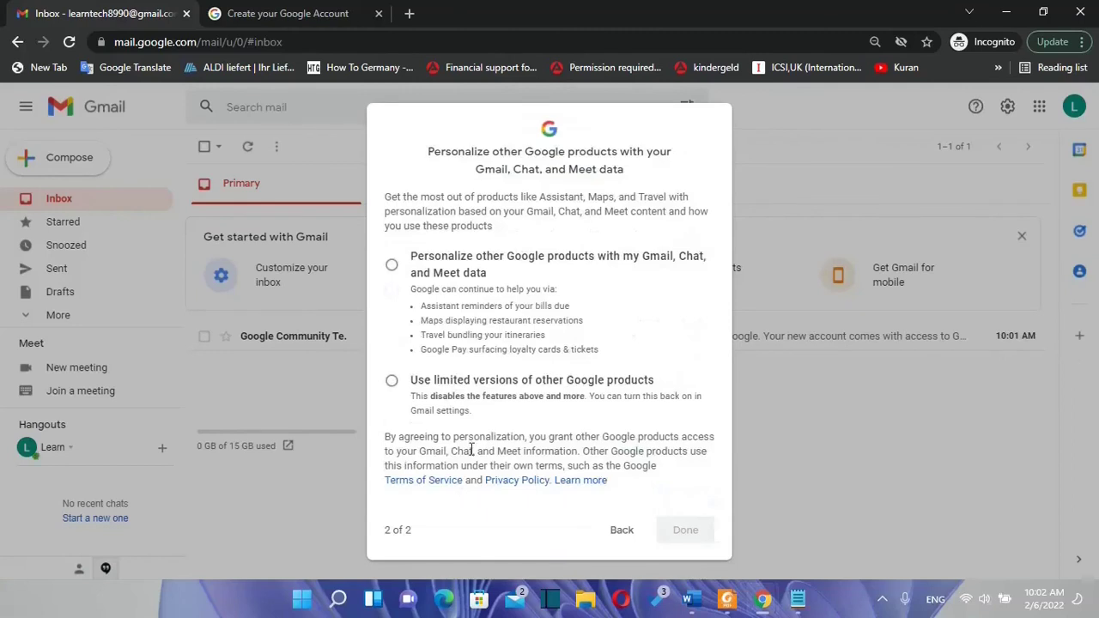
pyautogui.click(395, 271)
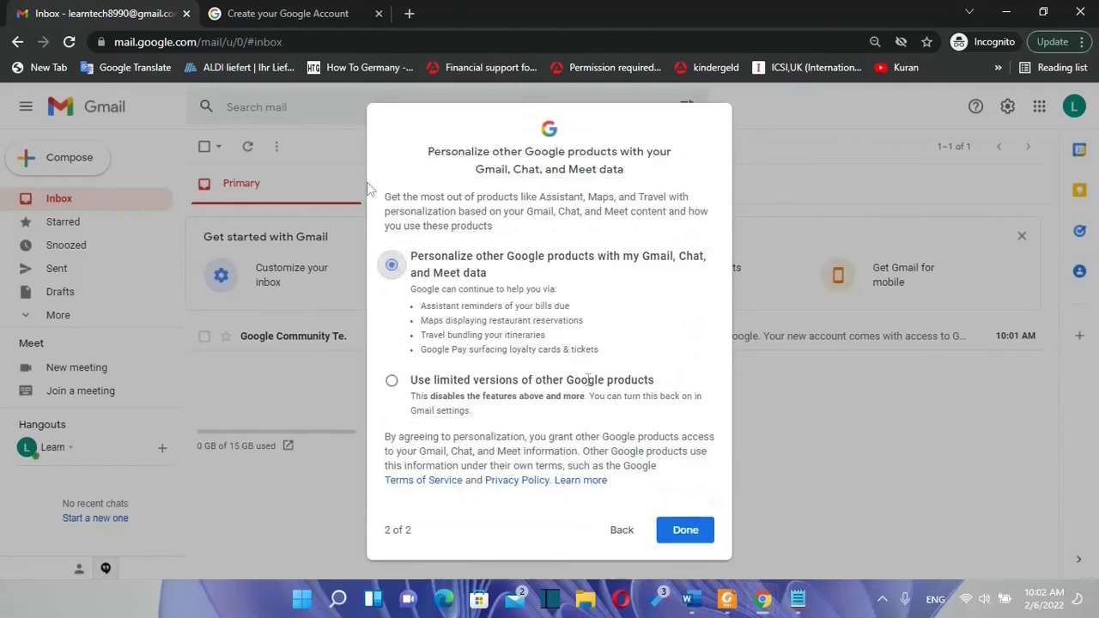
pyautogui.click(688, 539)
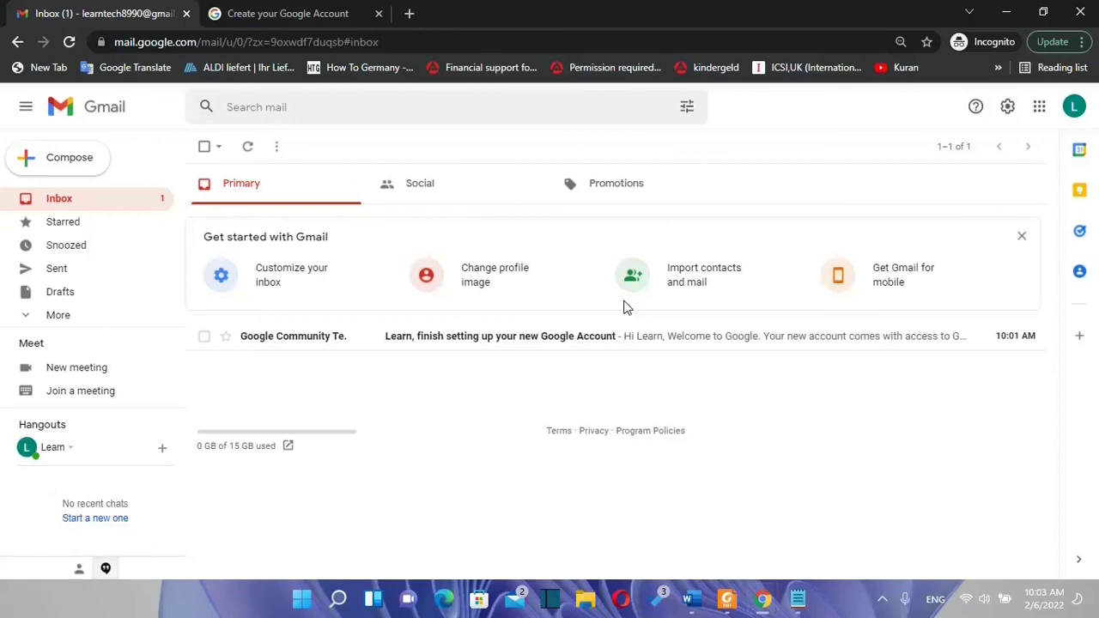
pyautogui.press('c')
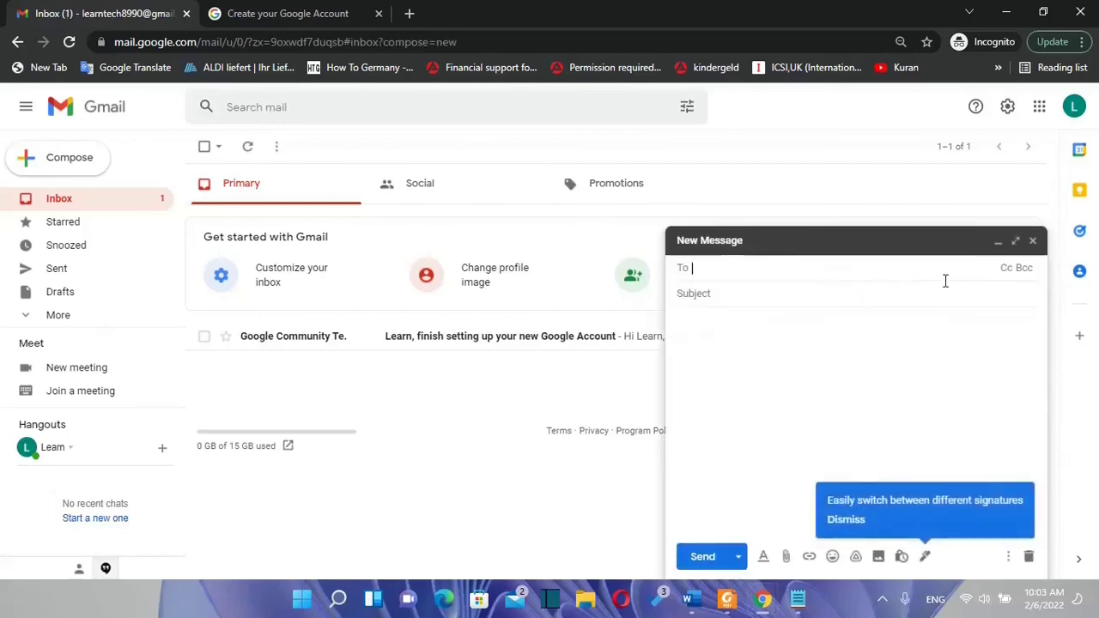